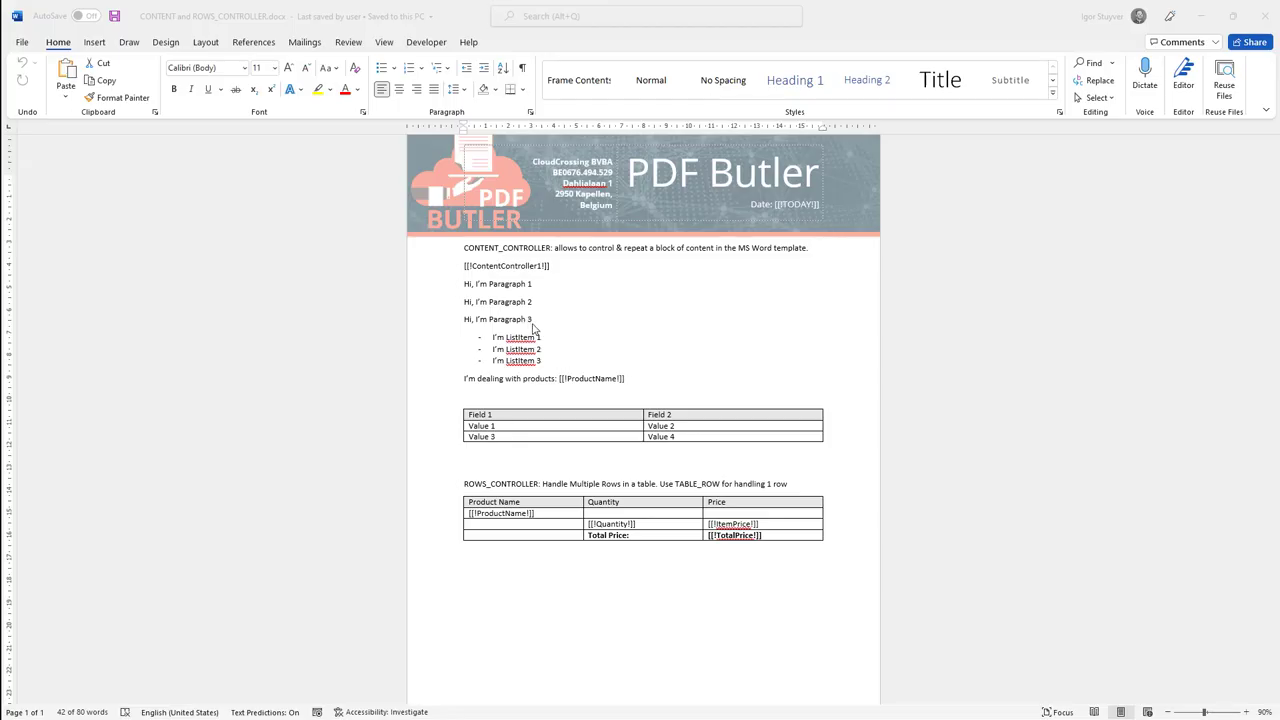
- Select the template text from [[!ContentController1!]] through the end of the Field/Value table
click(525, 316)
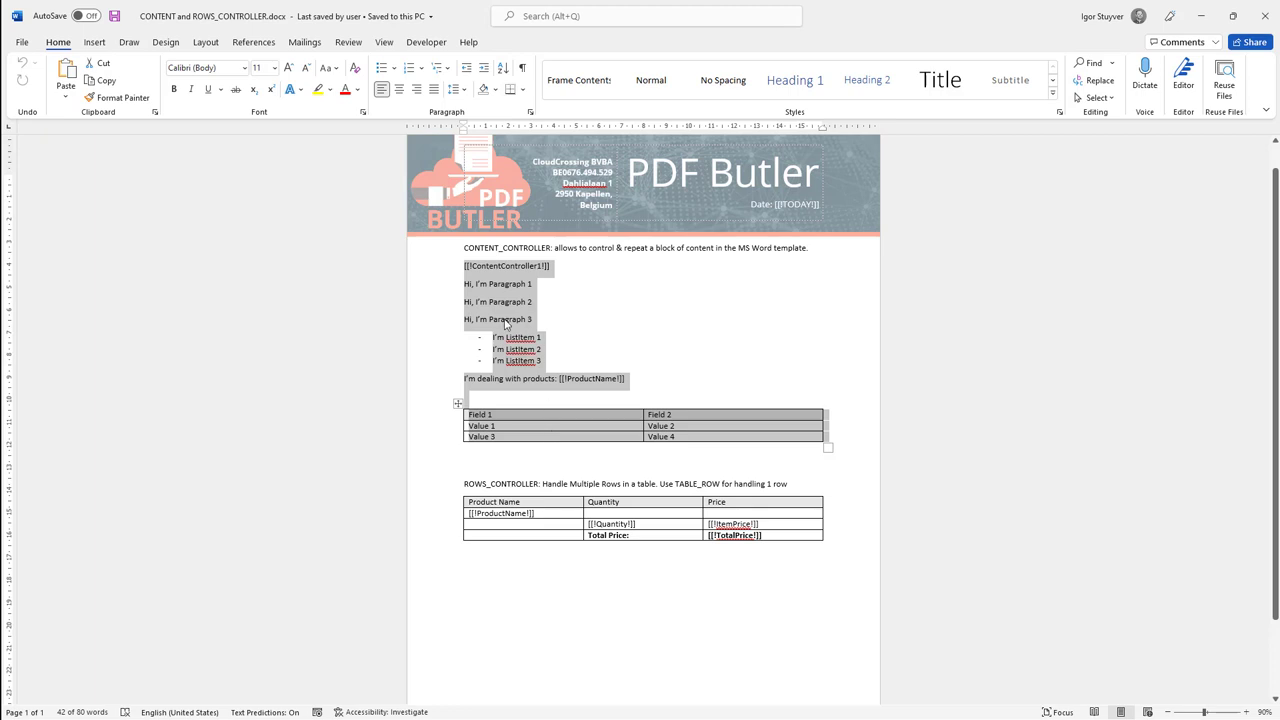
click(501, 301)
drag(465, 284, 540, 288)
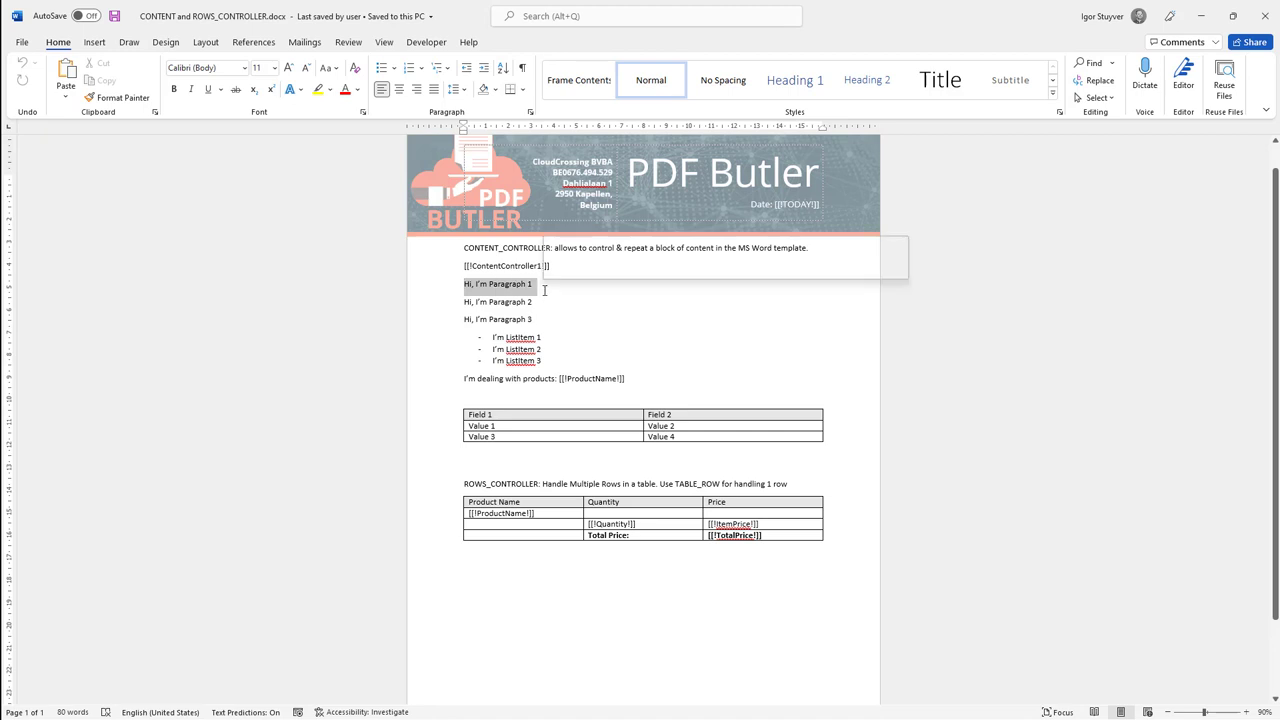
click(482, 425)
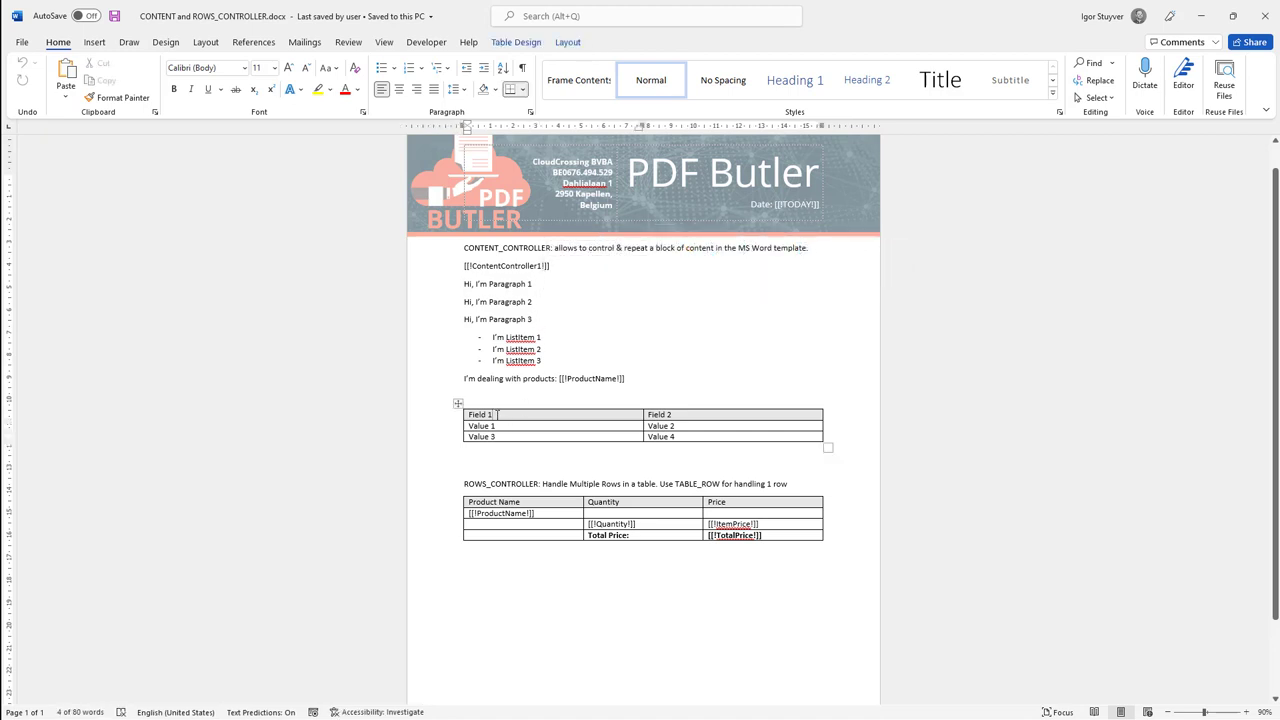
triple_click(488, 425)
drag(471, 268, 810, 441)
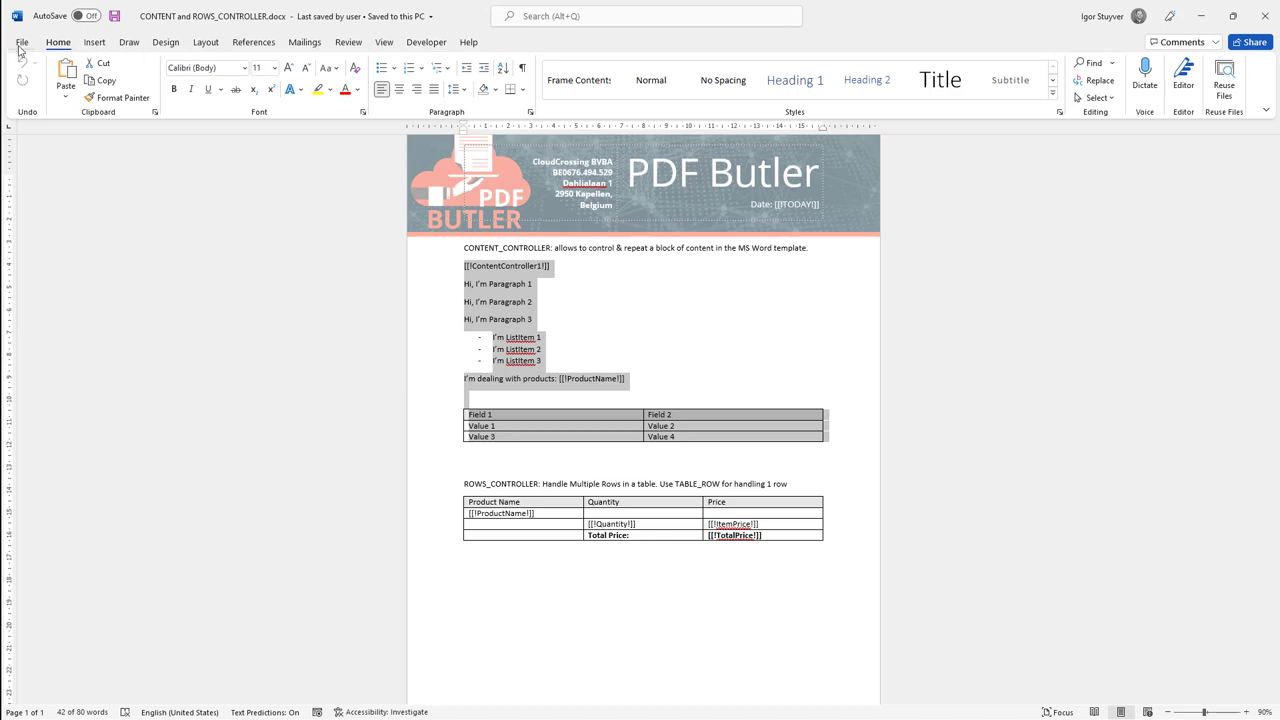
- Confirm in Word Options' Customize Ribbon settings that Developer is enabled, then cancel without changes
click(21, 42)
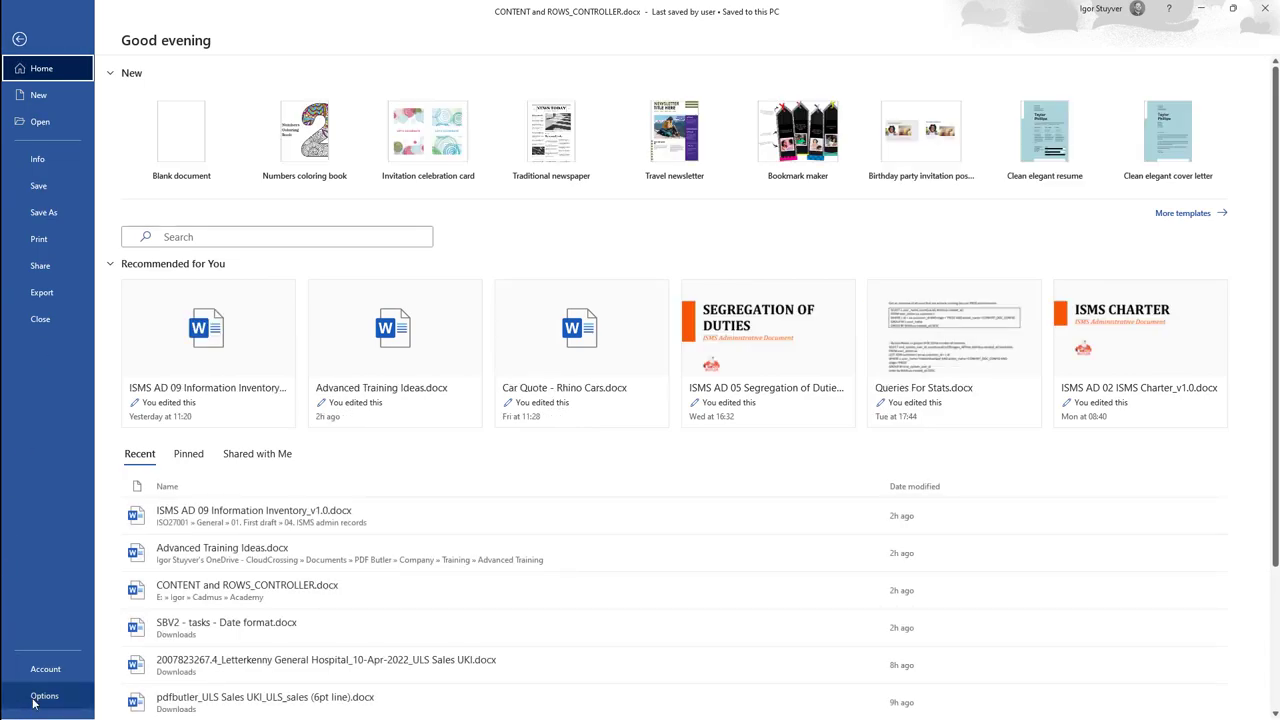
key(Escape)
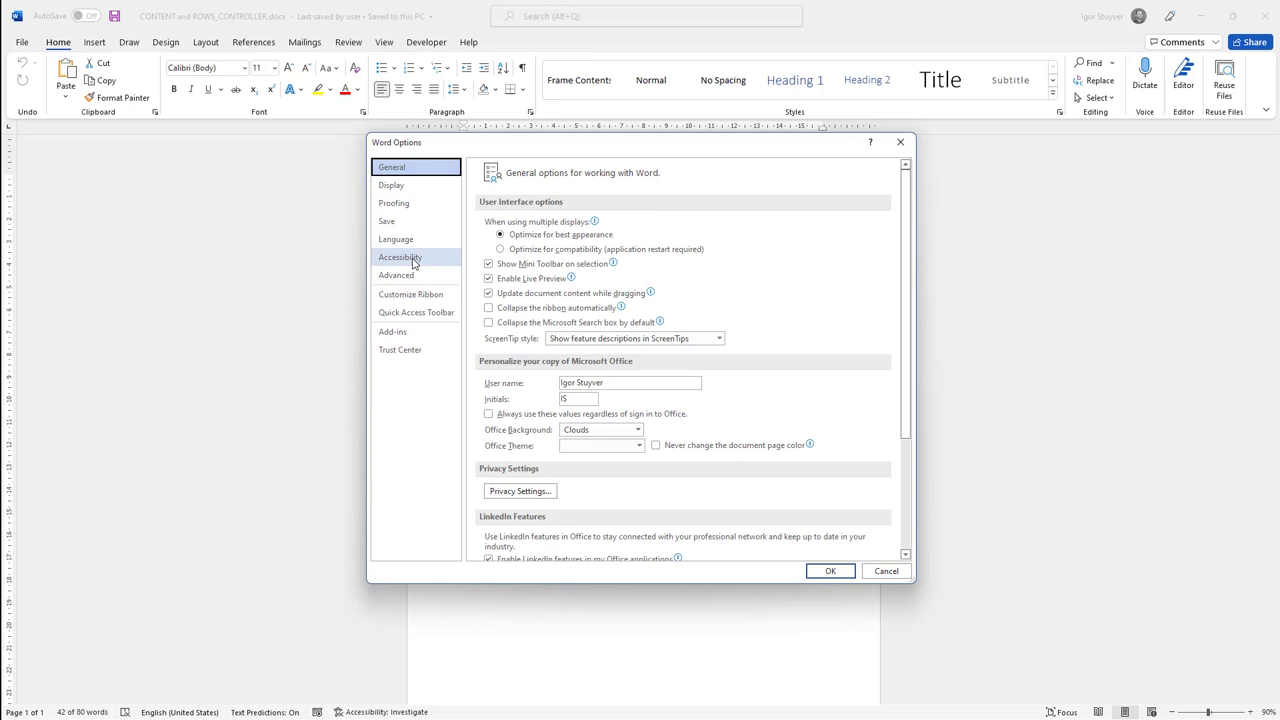
click(413, 258)
click(409, 275)
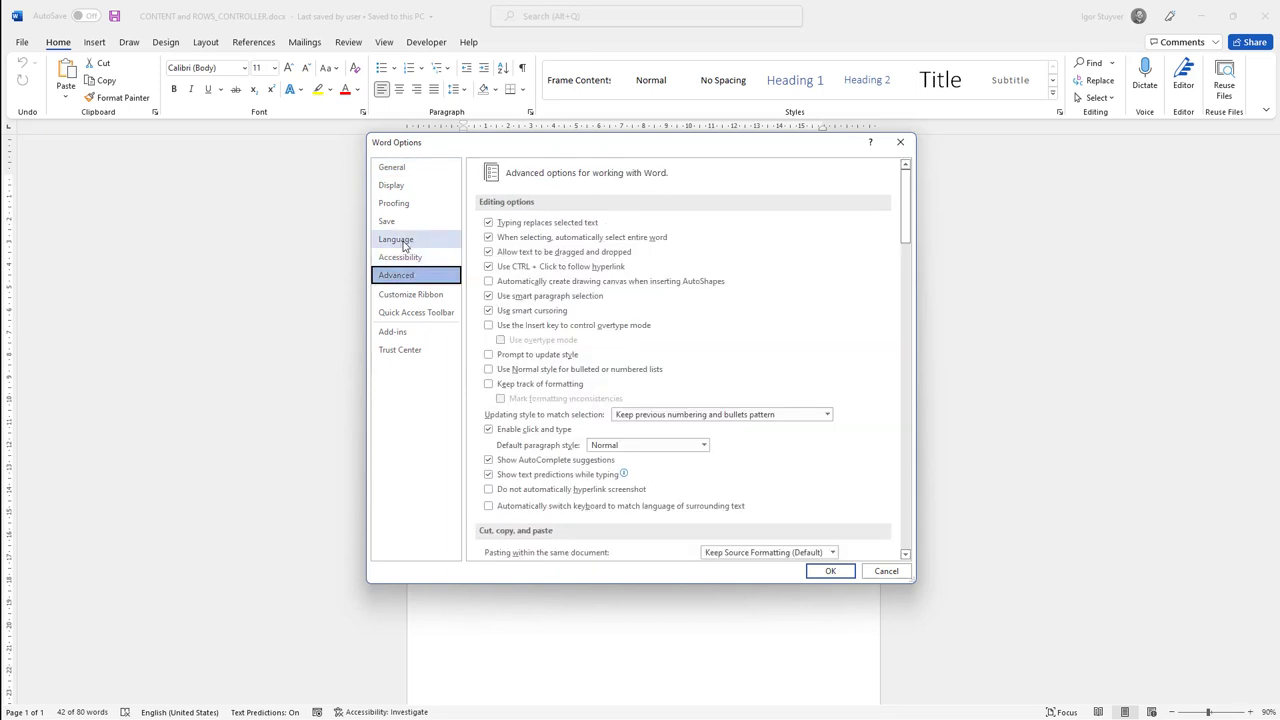
click(410, 297)
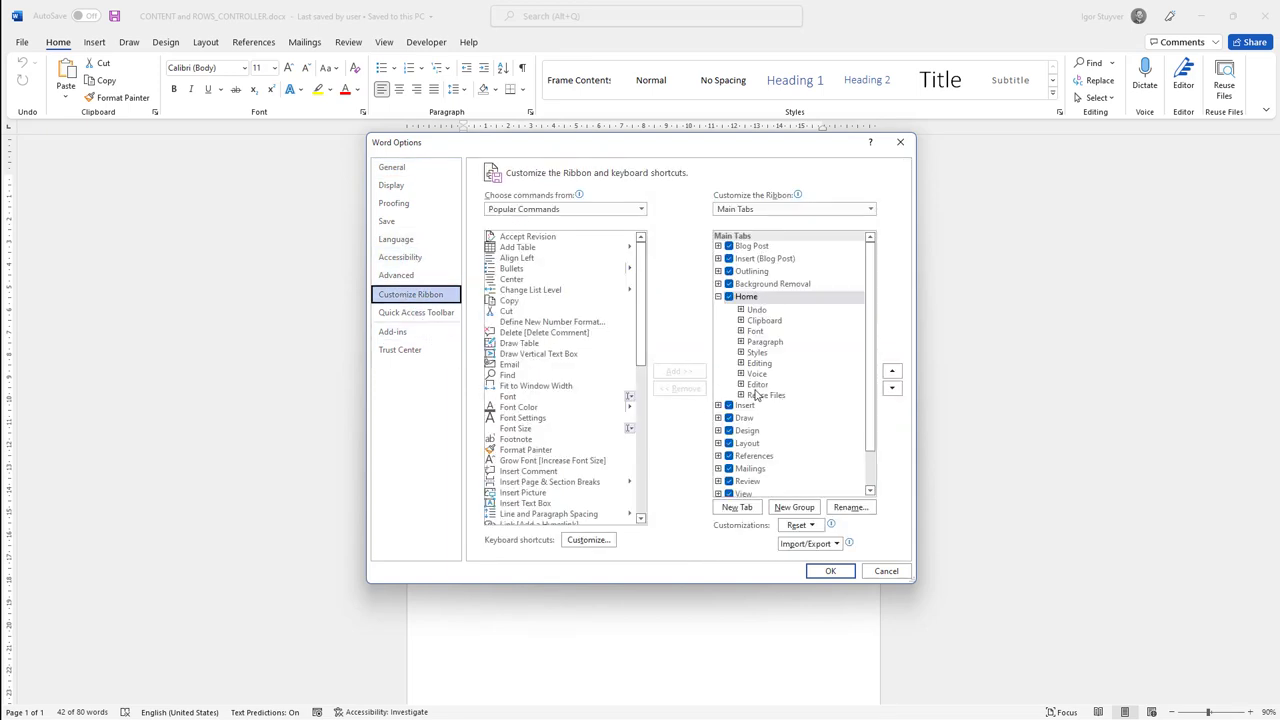
scroll(757, 394, down, 2)
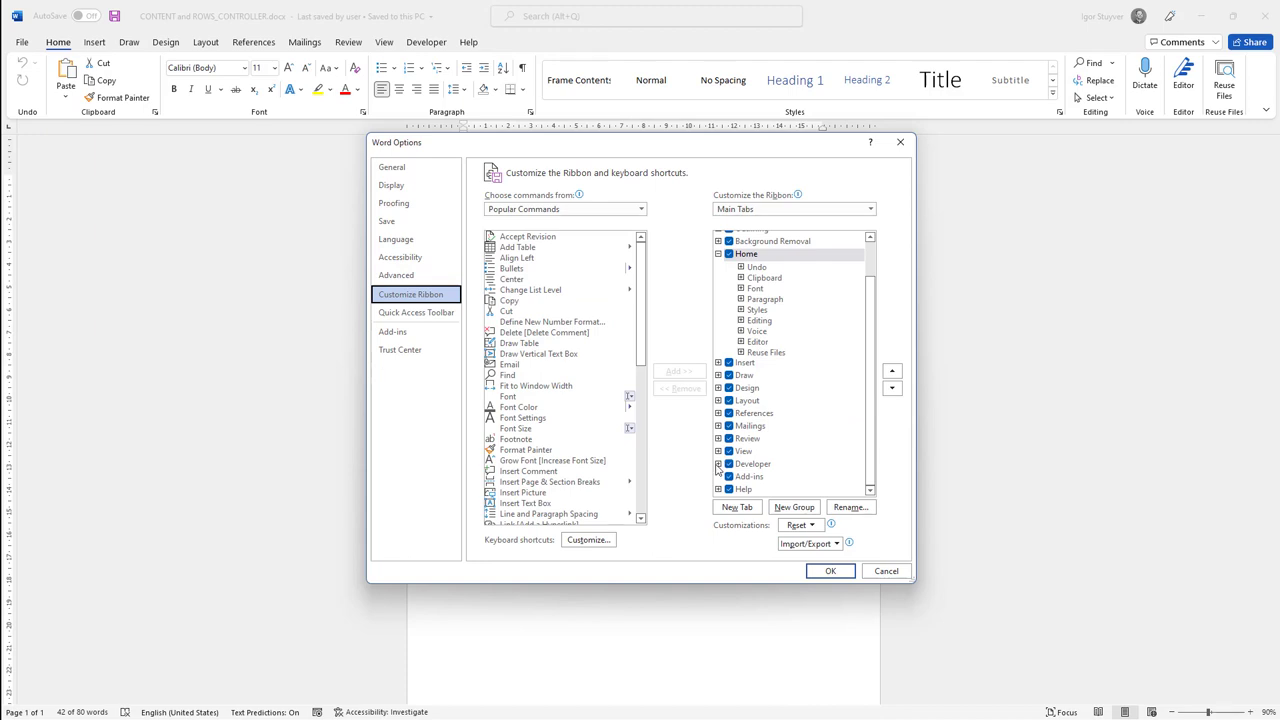
click(718, 465)
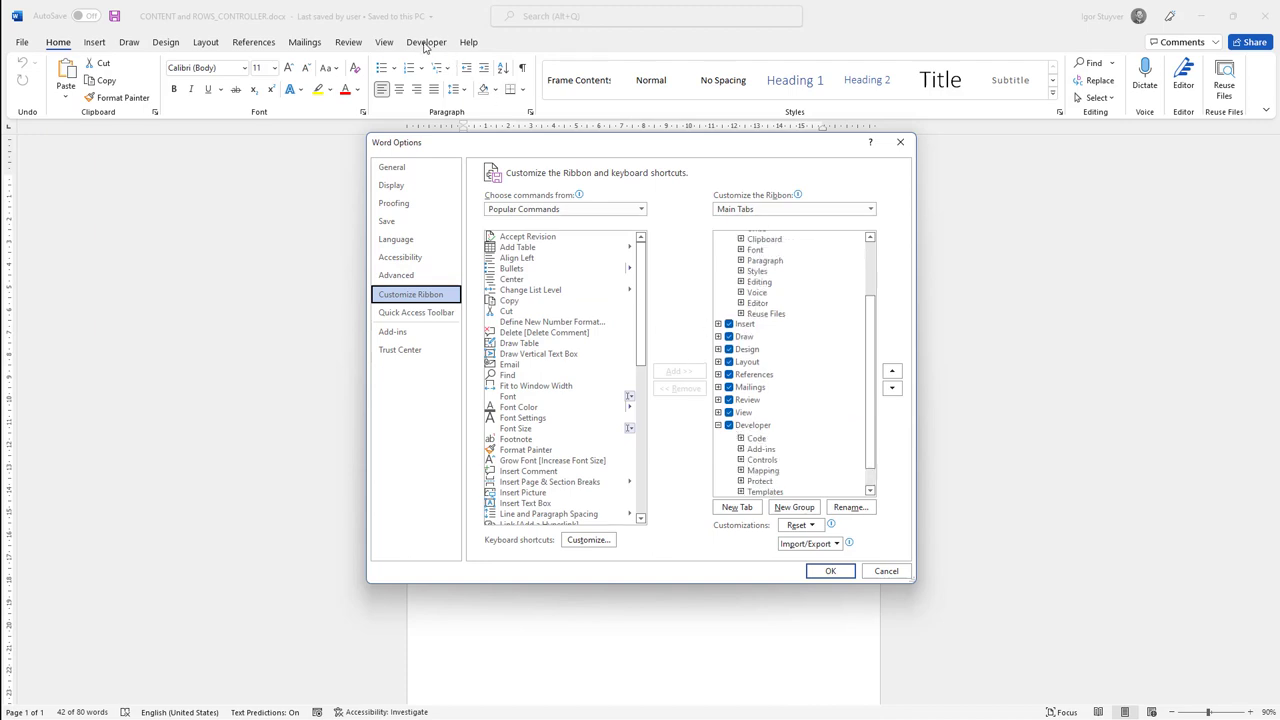
click(886, 571)
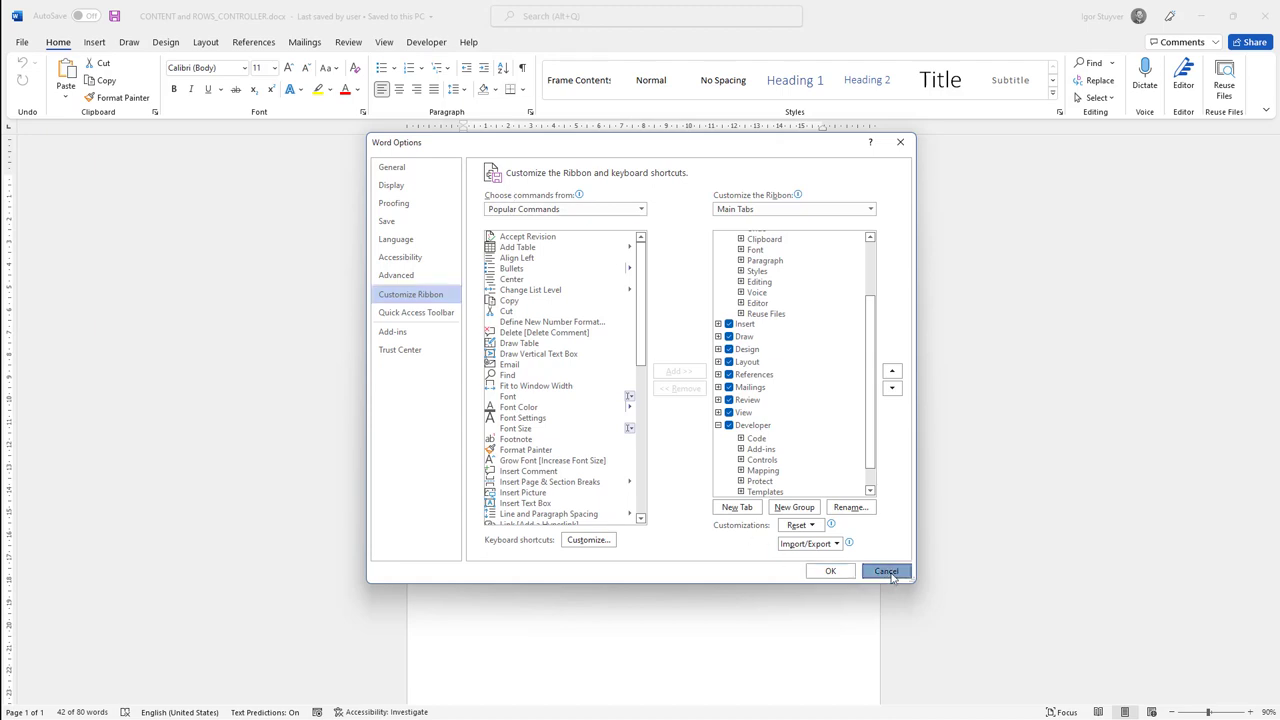
- Wrap the selected block in a Repeating Section Content Control from the Developer tab and save
click(428, 43)
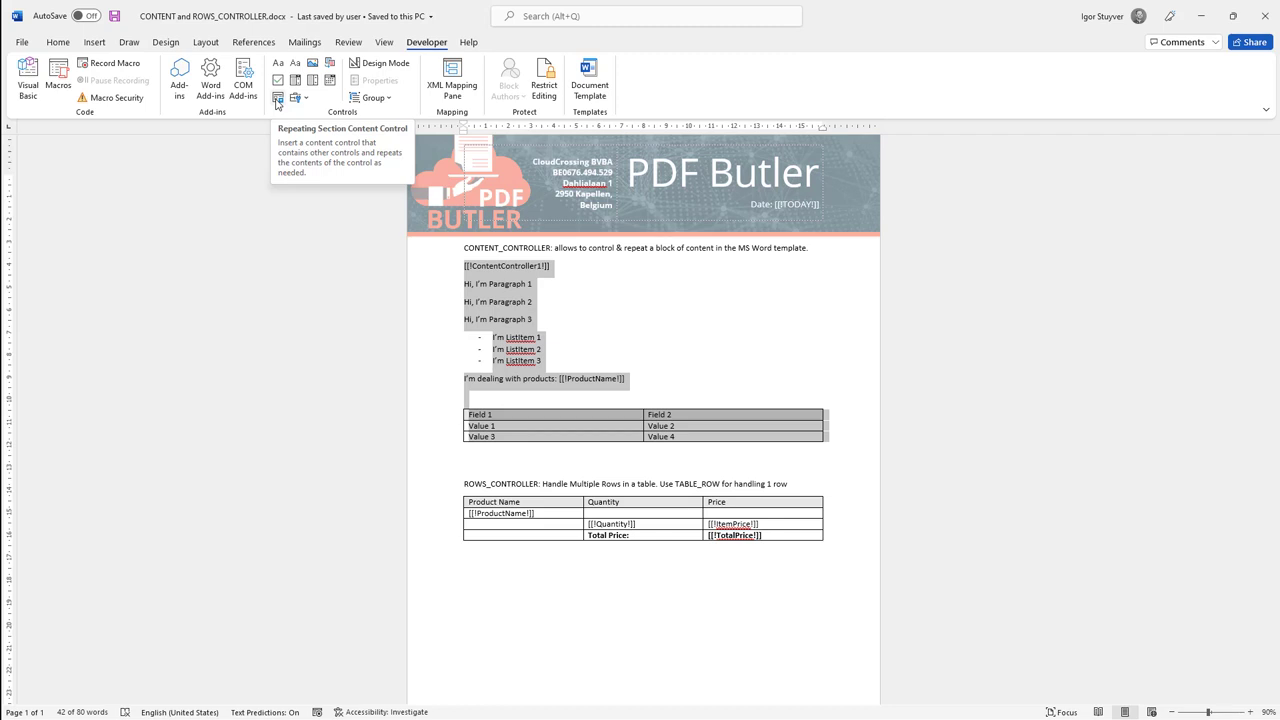
click(278, 98)
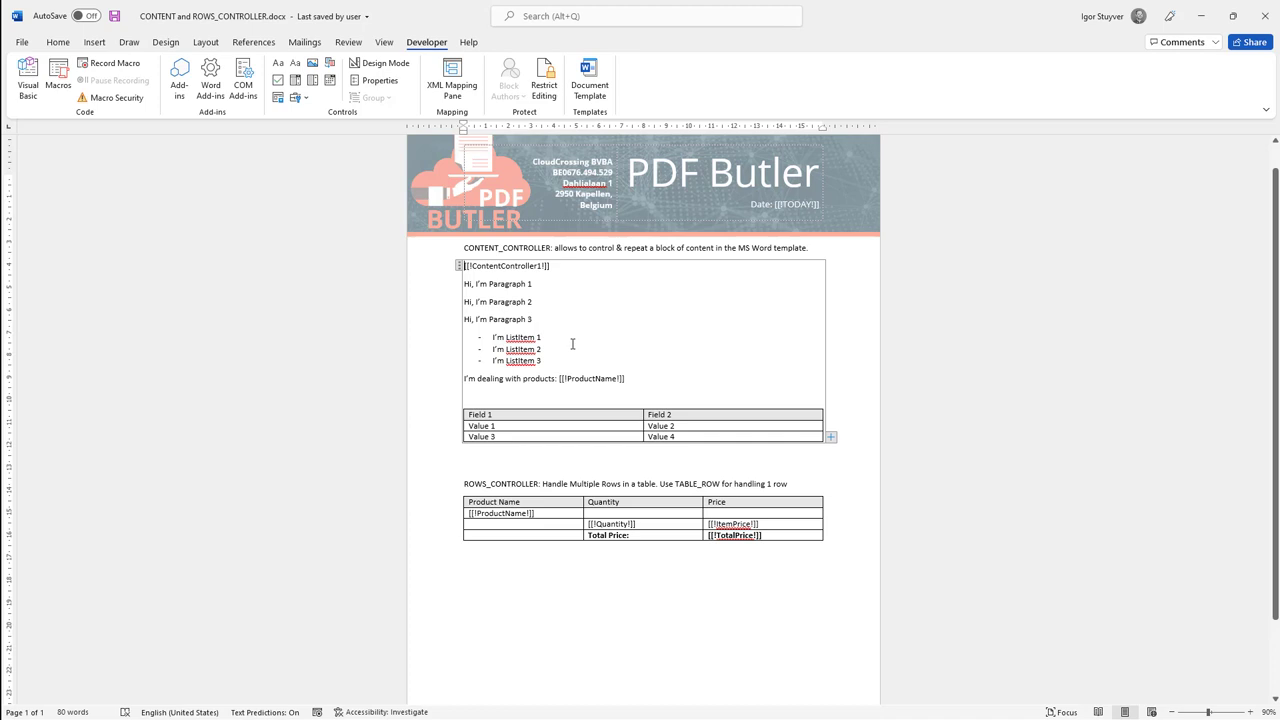
click(114, 16)
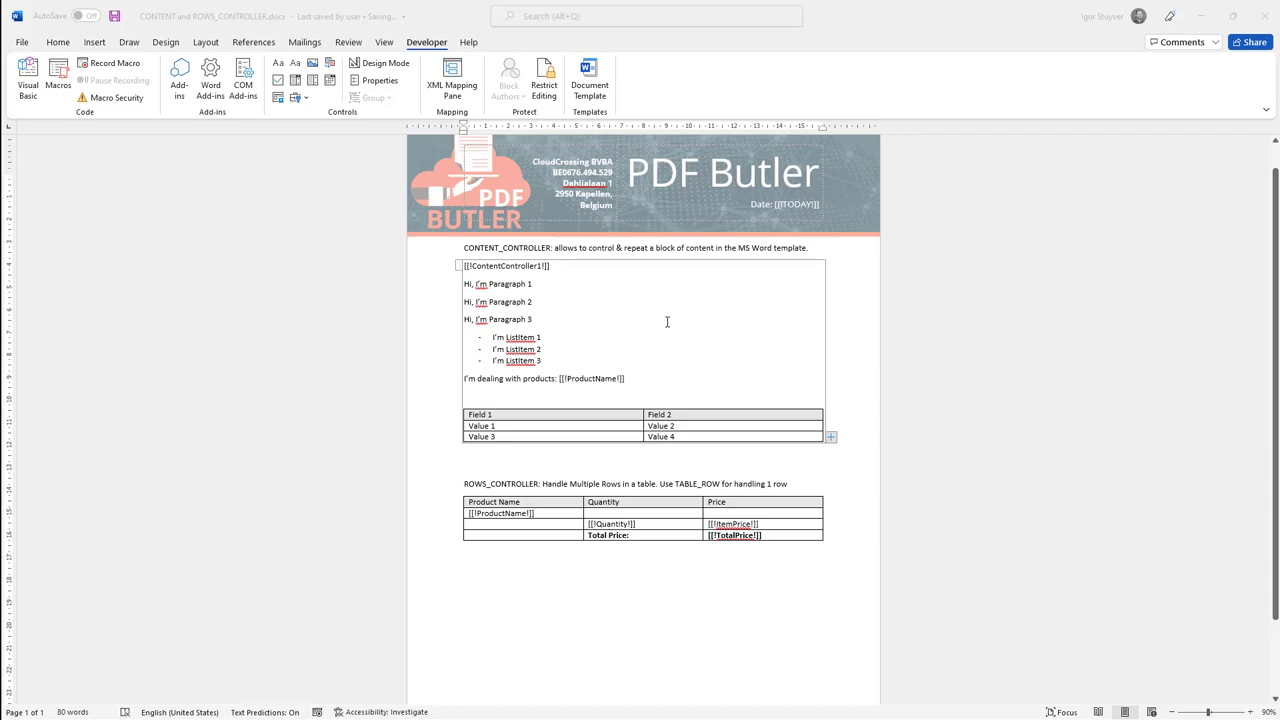
- Open PDF Butler from the CONTENT & ROWS CONTROLLER doc config in Salesforce and switch to it
key(alt+Tab)
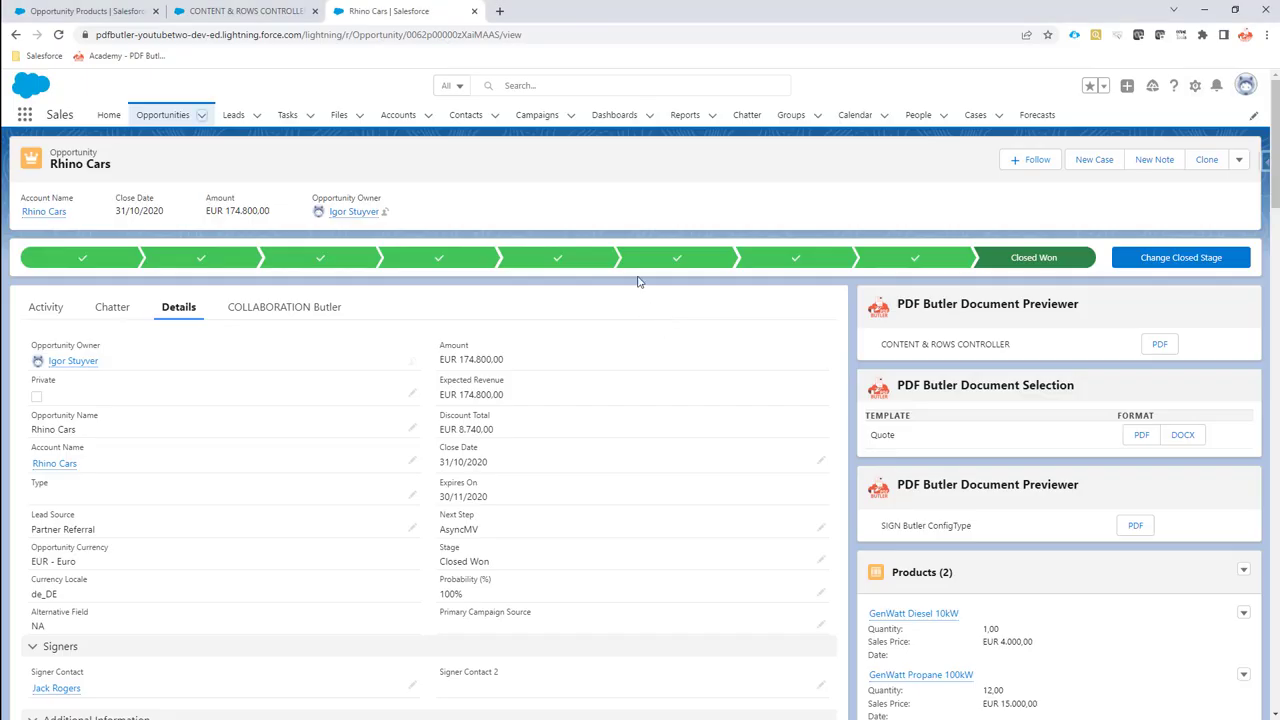
click(57, 13)
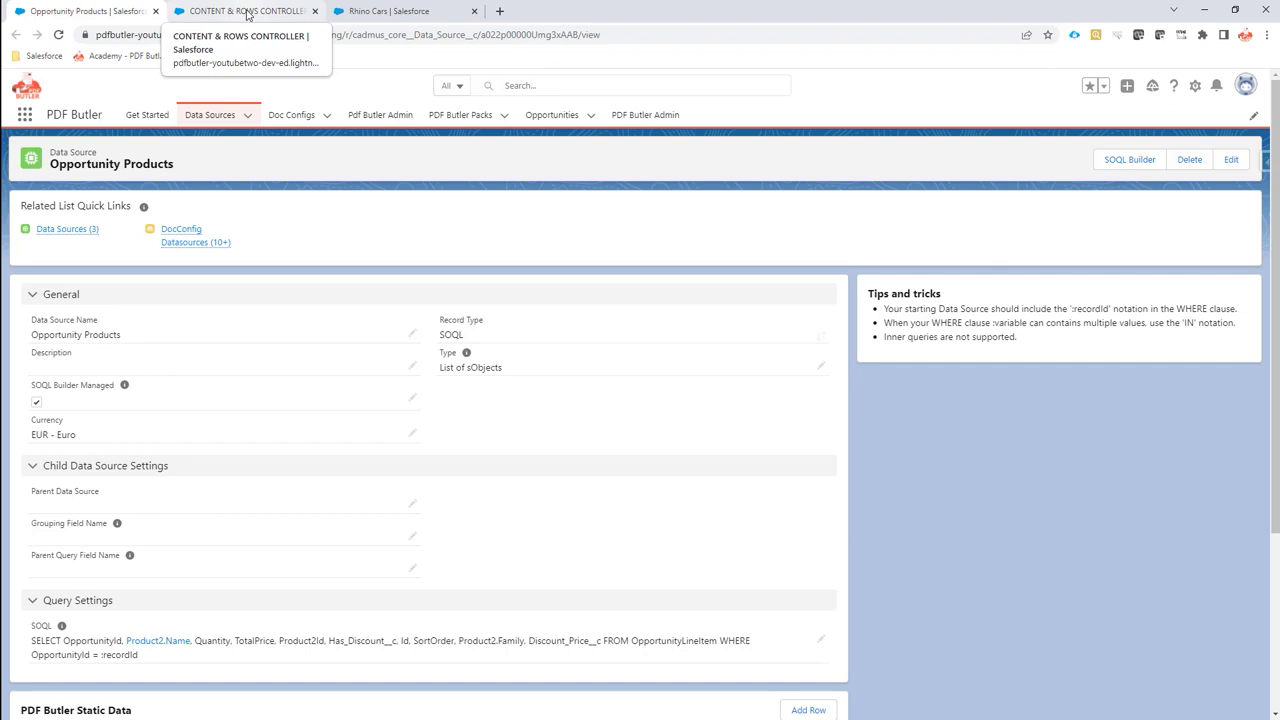
click(247, 13)
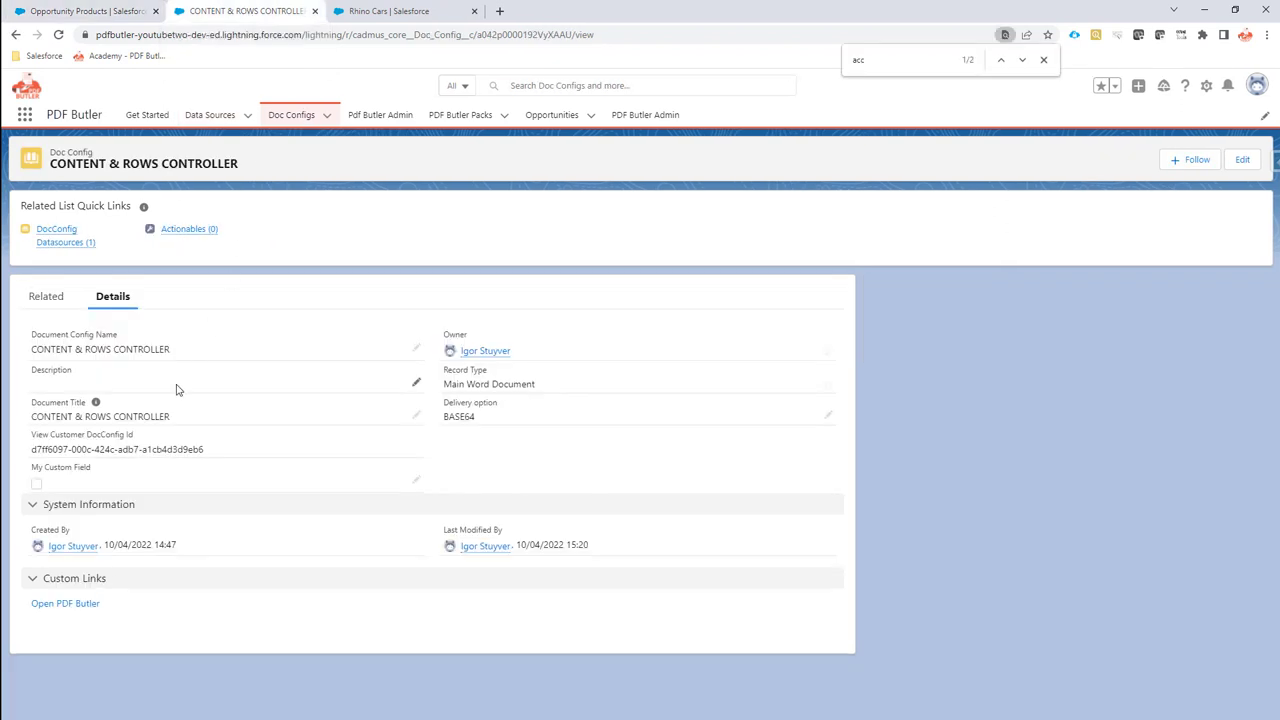
click(81, 606)
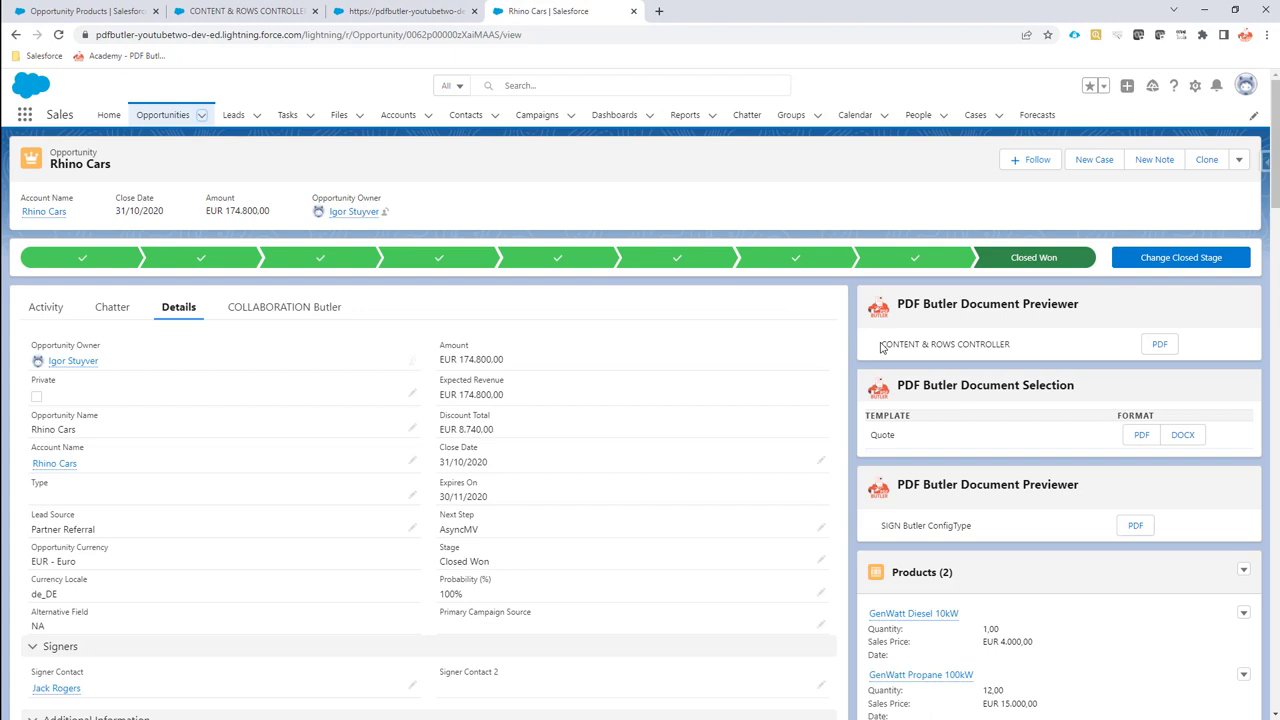
drag(880, 347, 1011, 355)
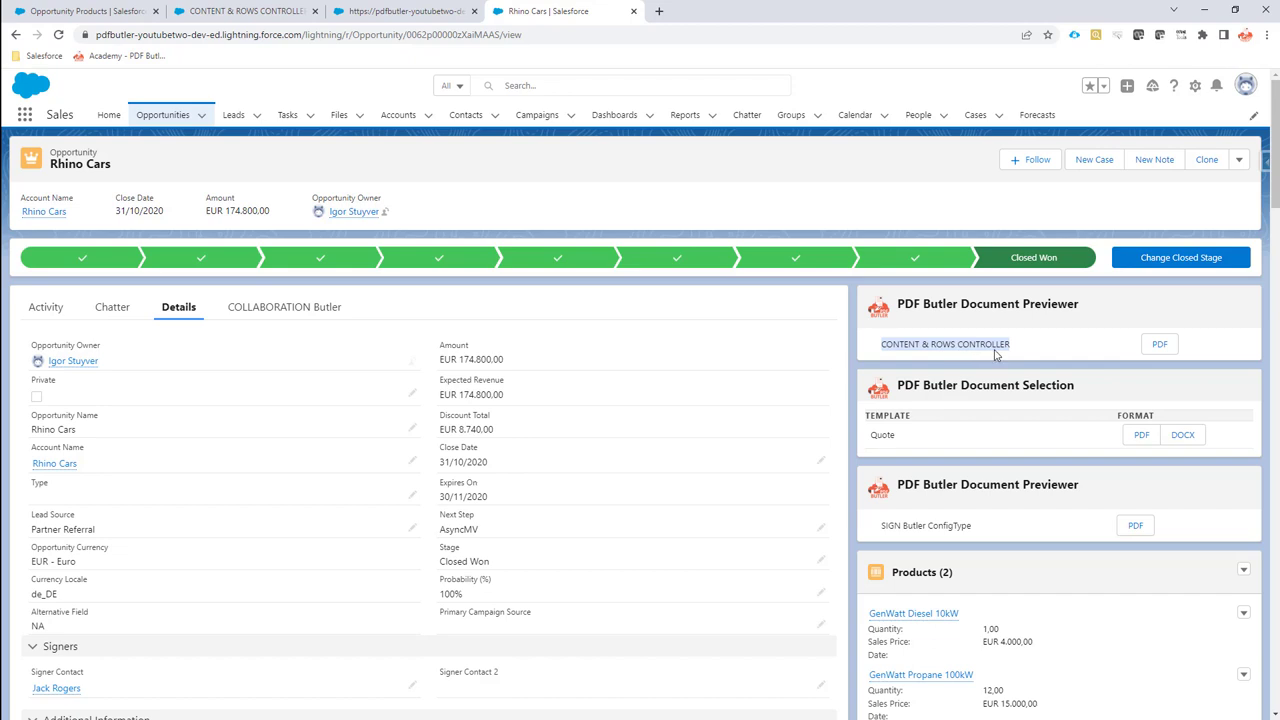
click(396, 11)
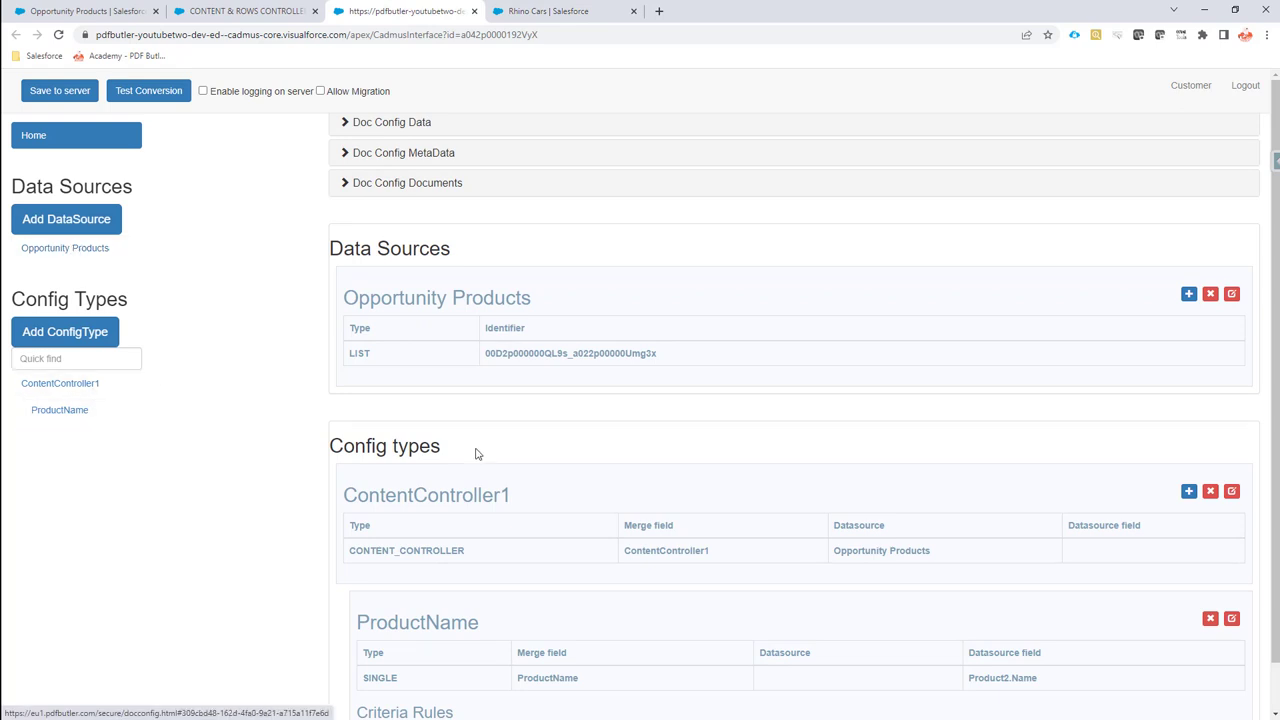
- Attach CONTENT and ROWS_CONTROLLER.docx as the Default Document under Doc Config Documents
scroll(472, 455, down, 1)
scroll(460, 455, up, 1)
scroll(378, 497, down, 1)
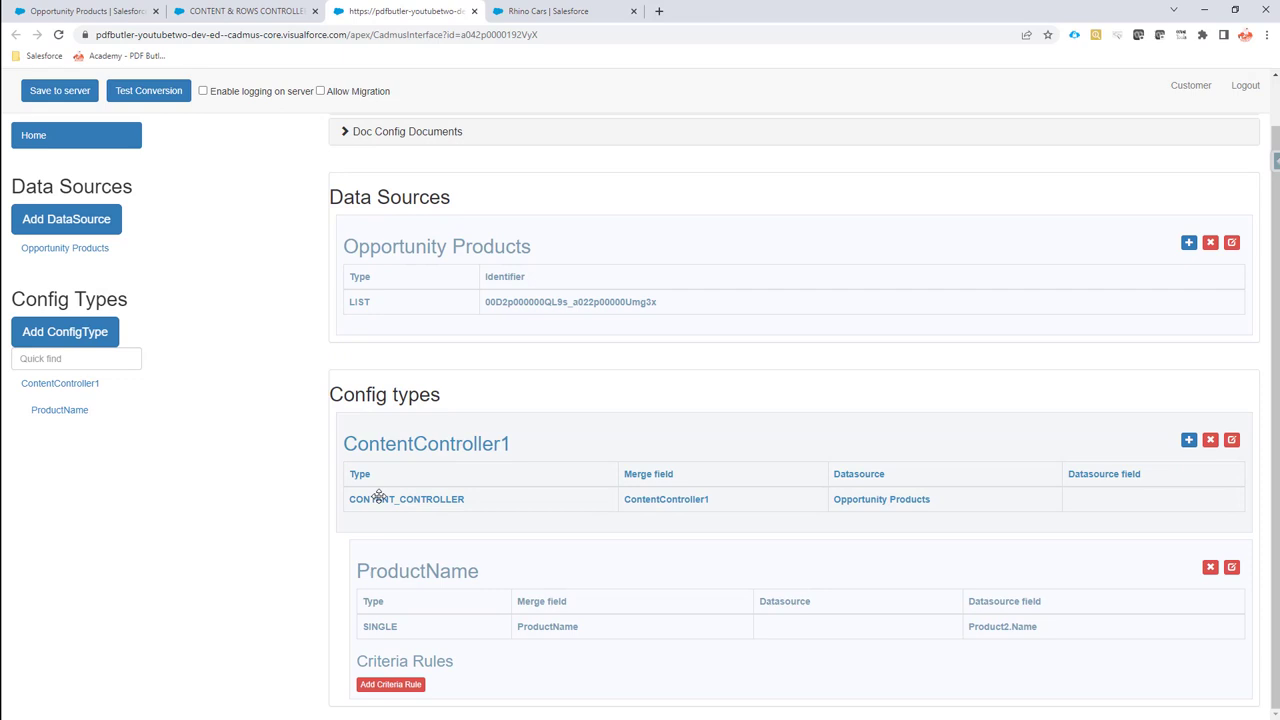
double_click(378, 497)
scroll(412, 410, up, 1)
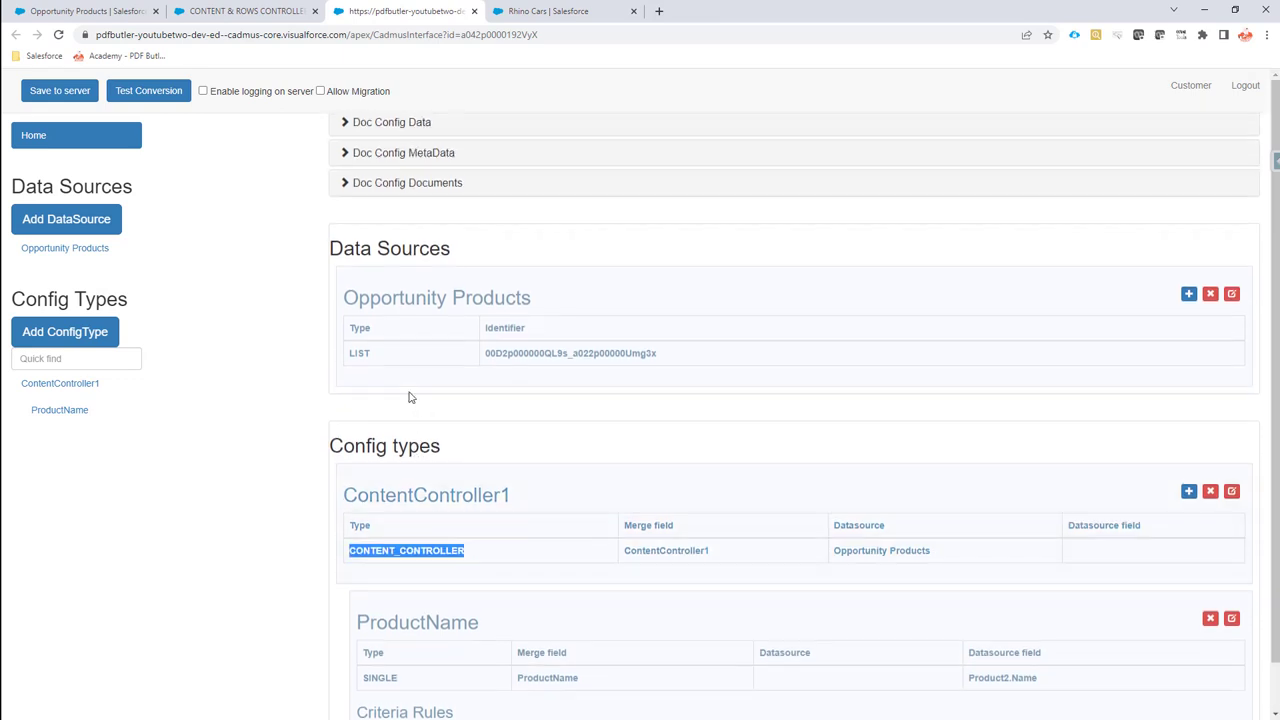
click(345, 184)
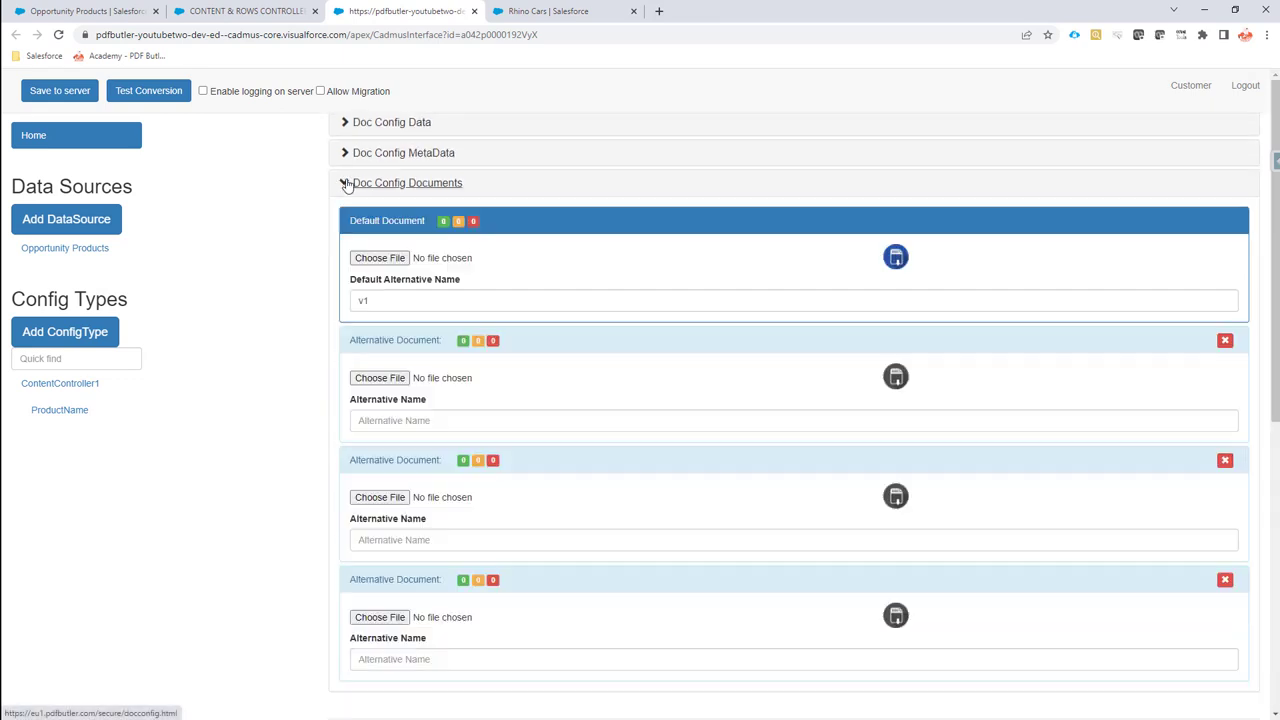
click(372, 257)
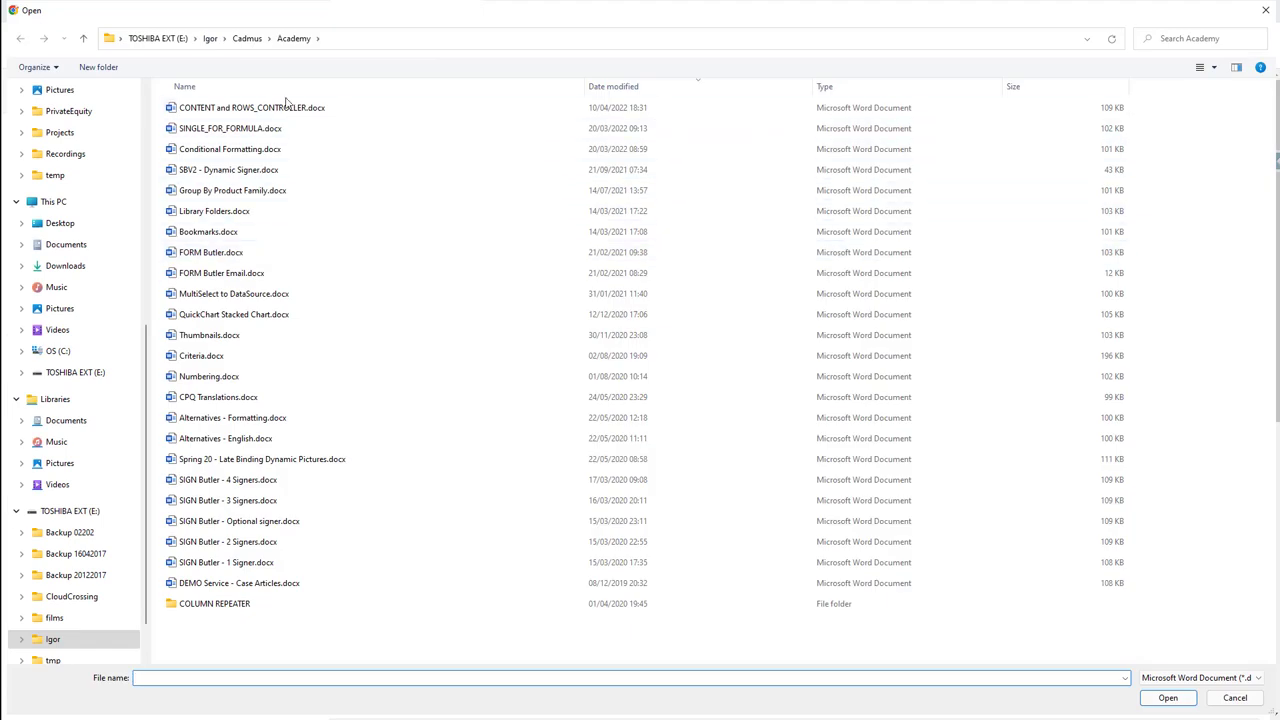
click(287, 109)
double_click(287, 112)
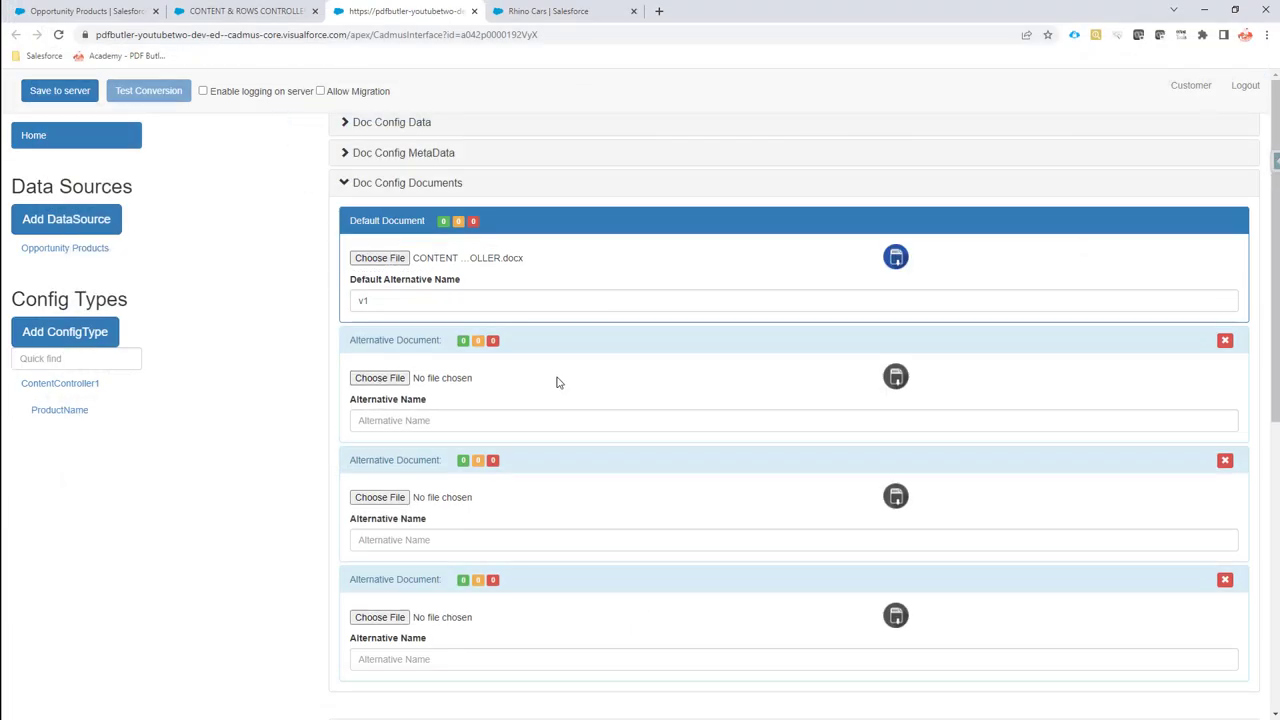
- Delete the existing ProductName and ContentController1 config types
scroll(557, 388, down, 1)
scroll(557, 388, down, 5)
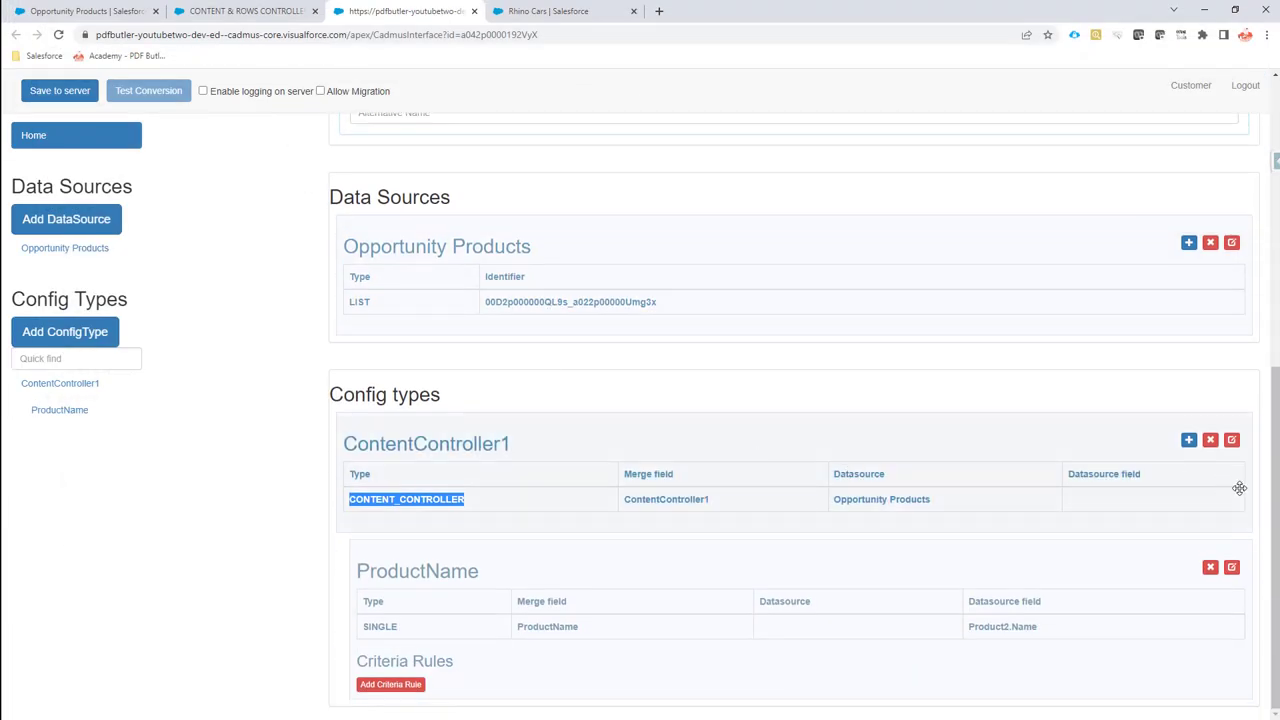
click(1211, 570)
click(1209, 605)
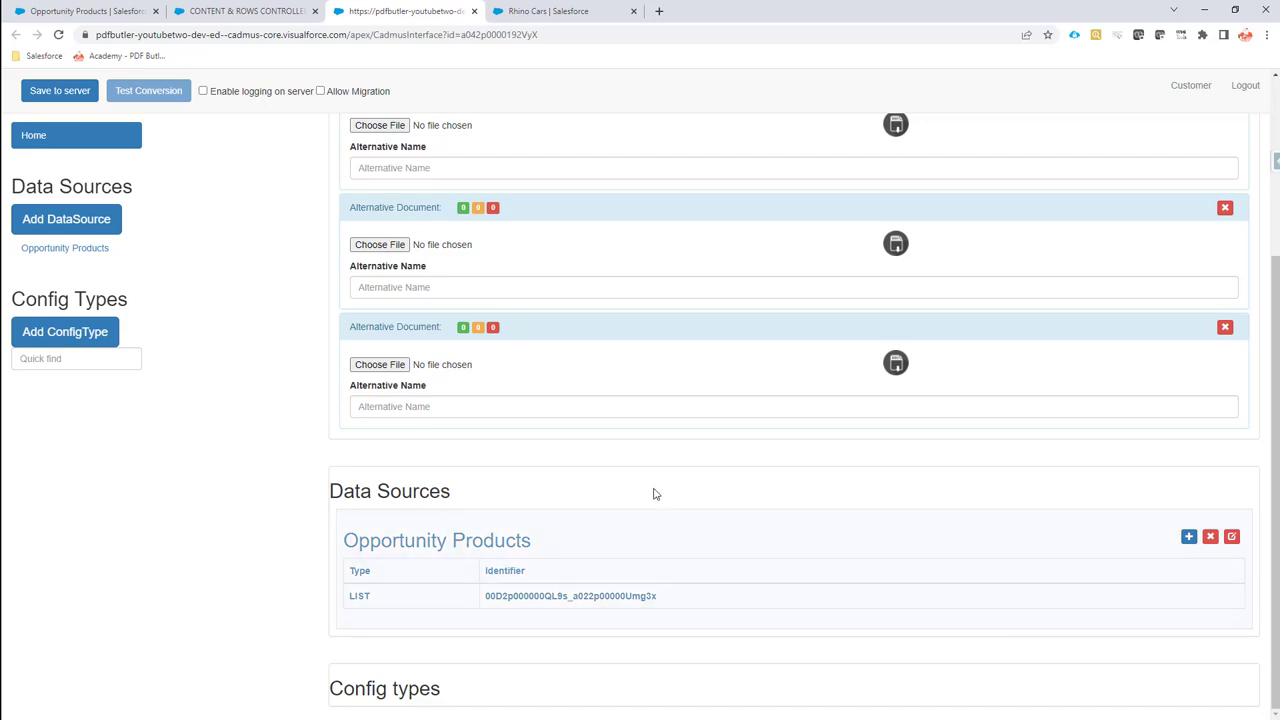
- Copy the ContentController1 name from the Word template and return to PDF Butler
key(alt+Tab)
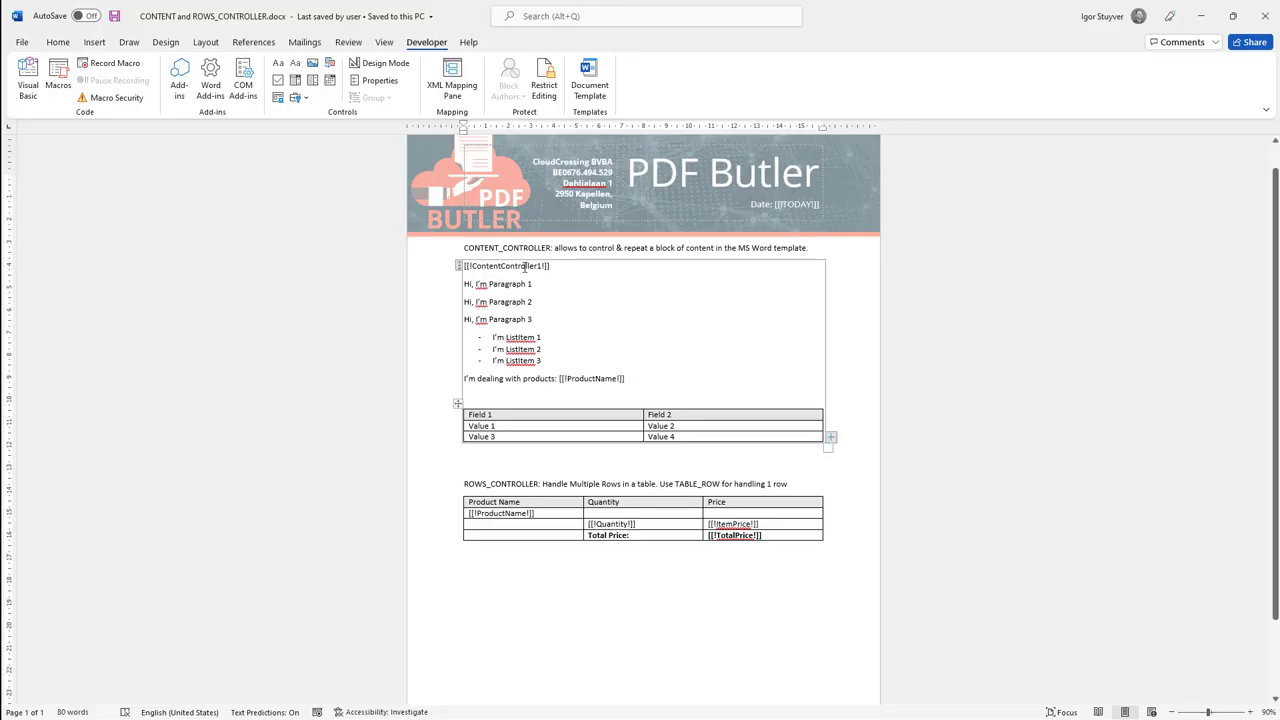
double_click(524, 266)
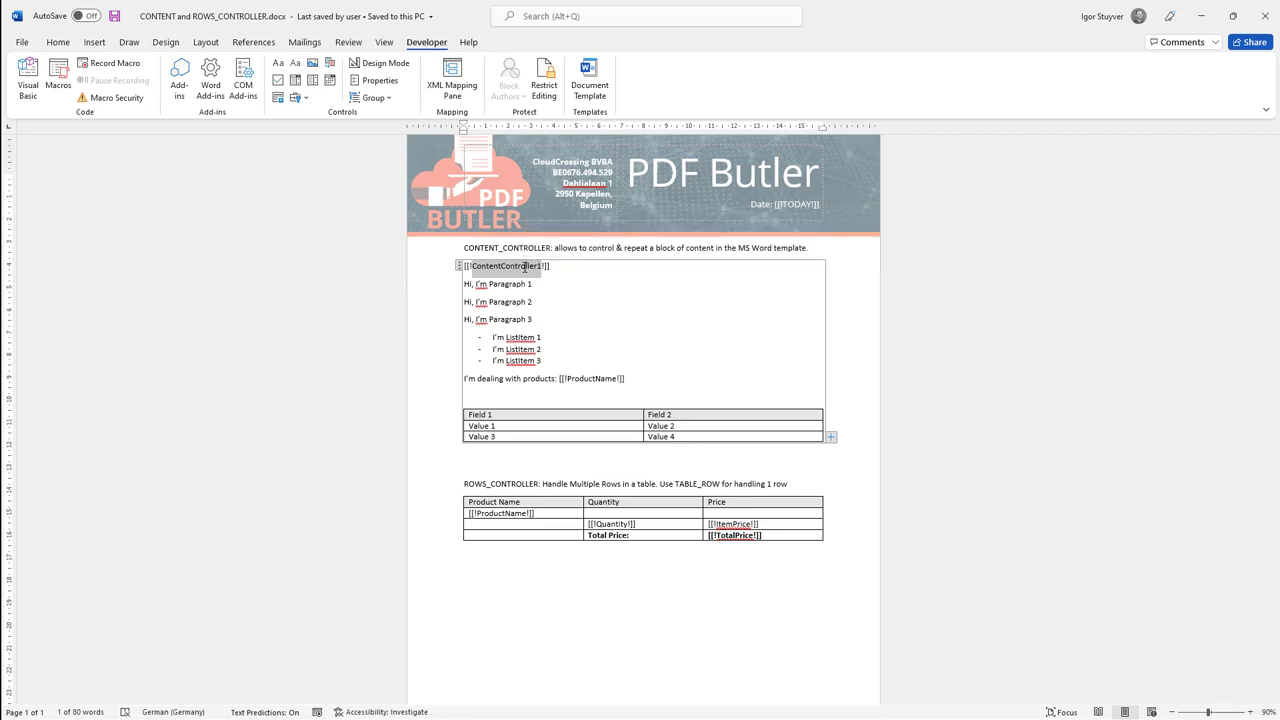
right_click(534, 268)
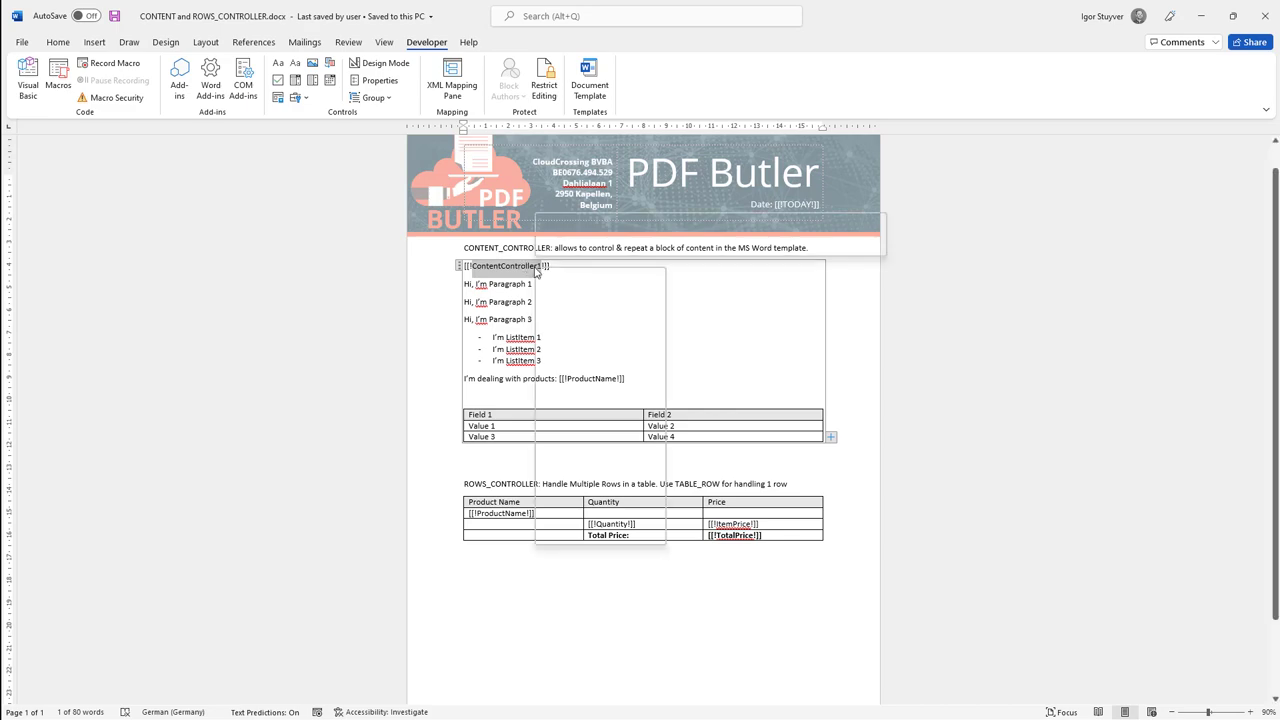
click(565, 317)
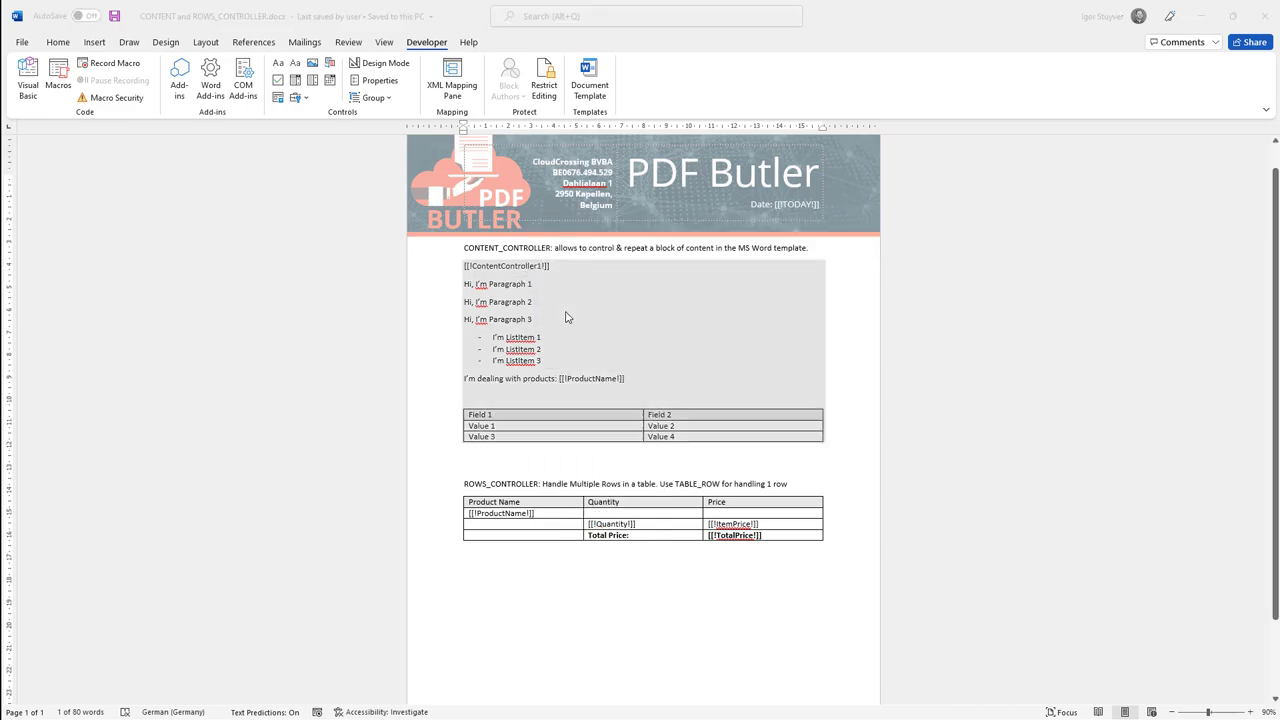
key(alt+Tab)
- Add a CONTENT_CONTROLLER config type named ContentController1 on Opportunity Products with merge field ContentController1
click(68, 330)
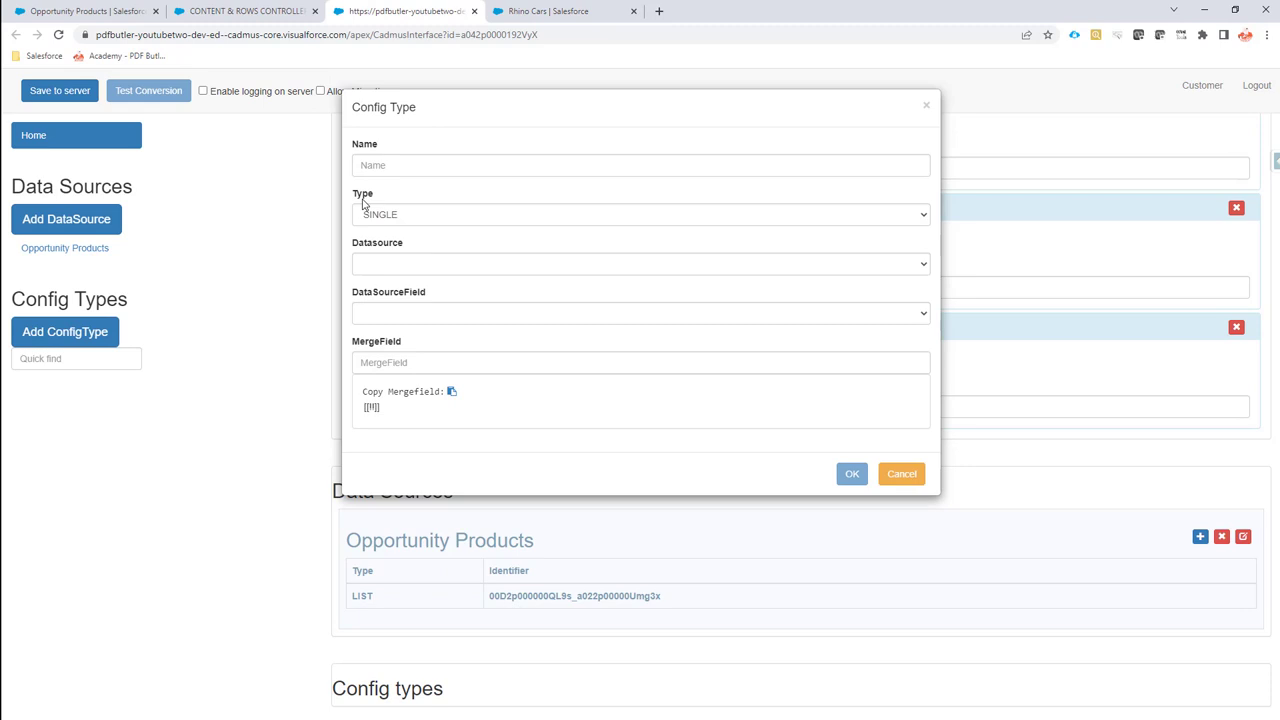
click(391, 215)
scroll(405, 318, down, 5)
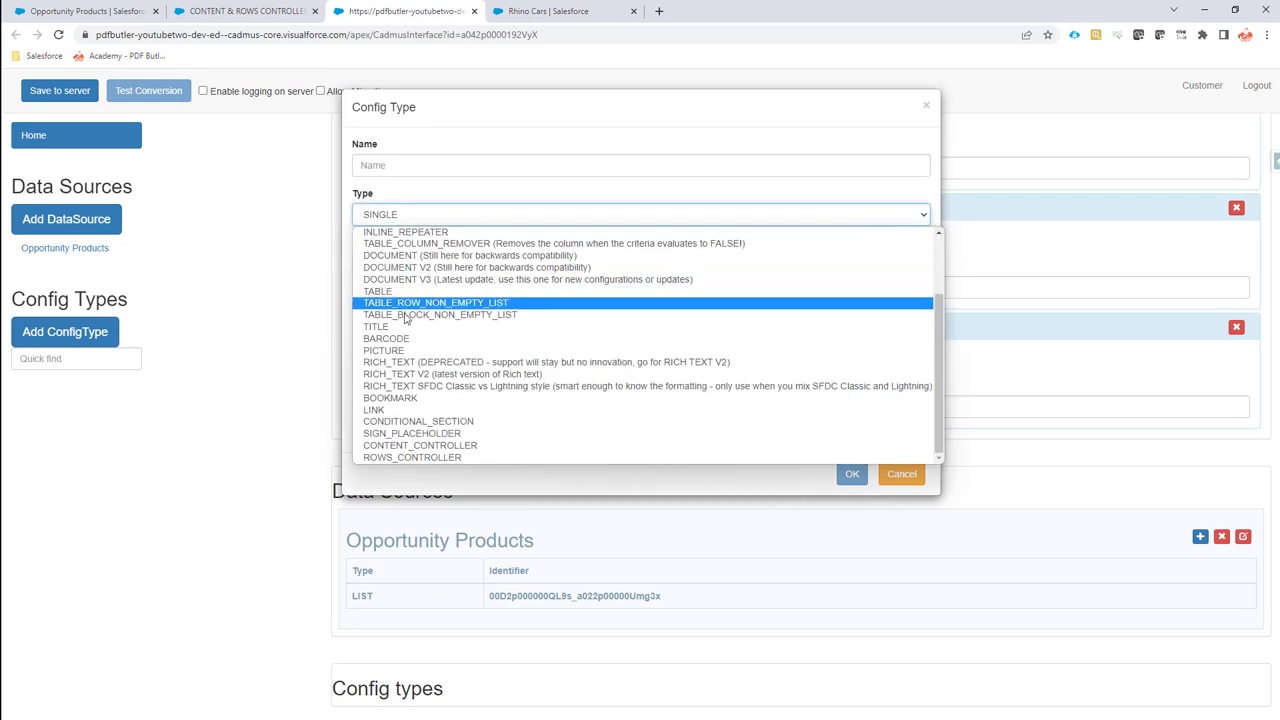
click(455, 450)
click(403, 165)
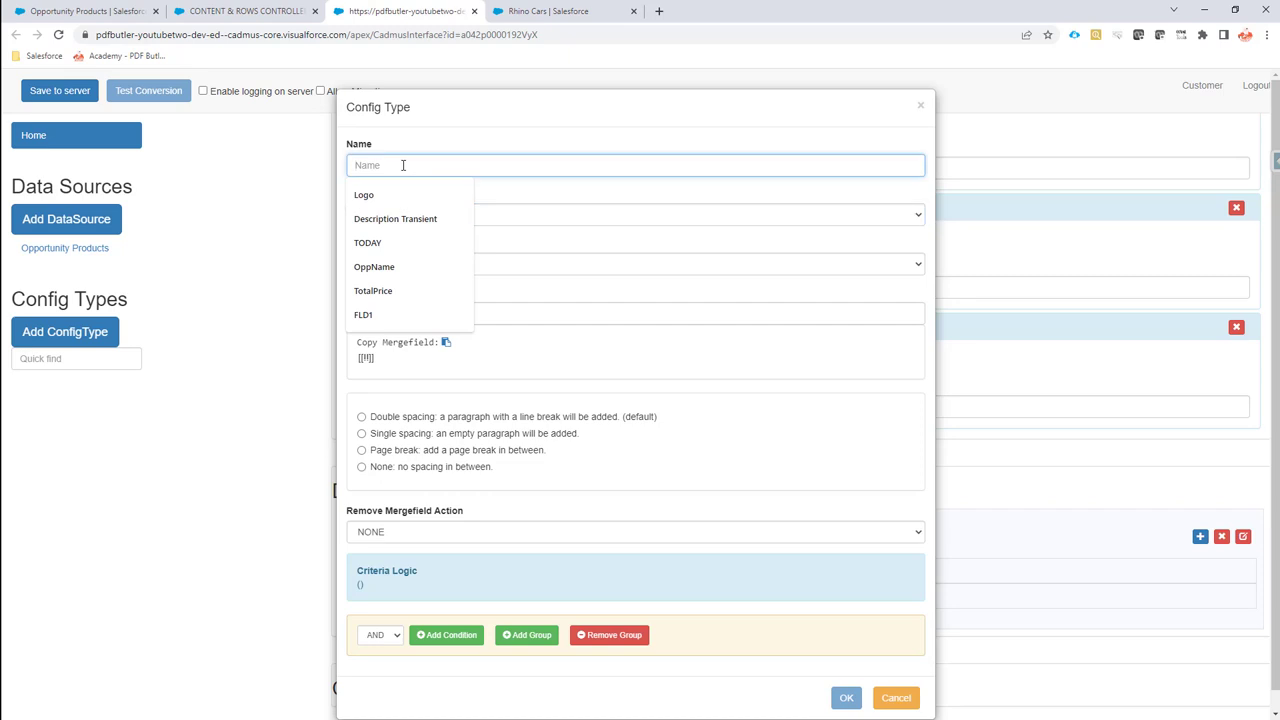
key(ctrl+v)
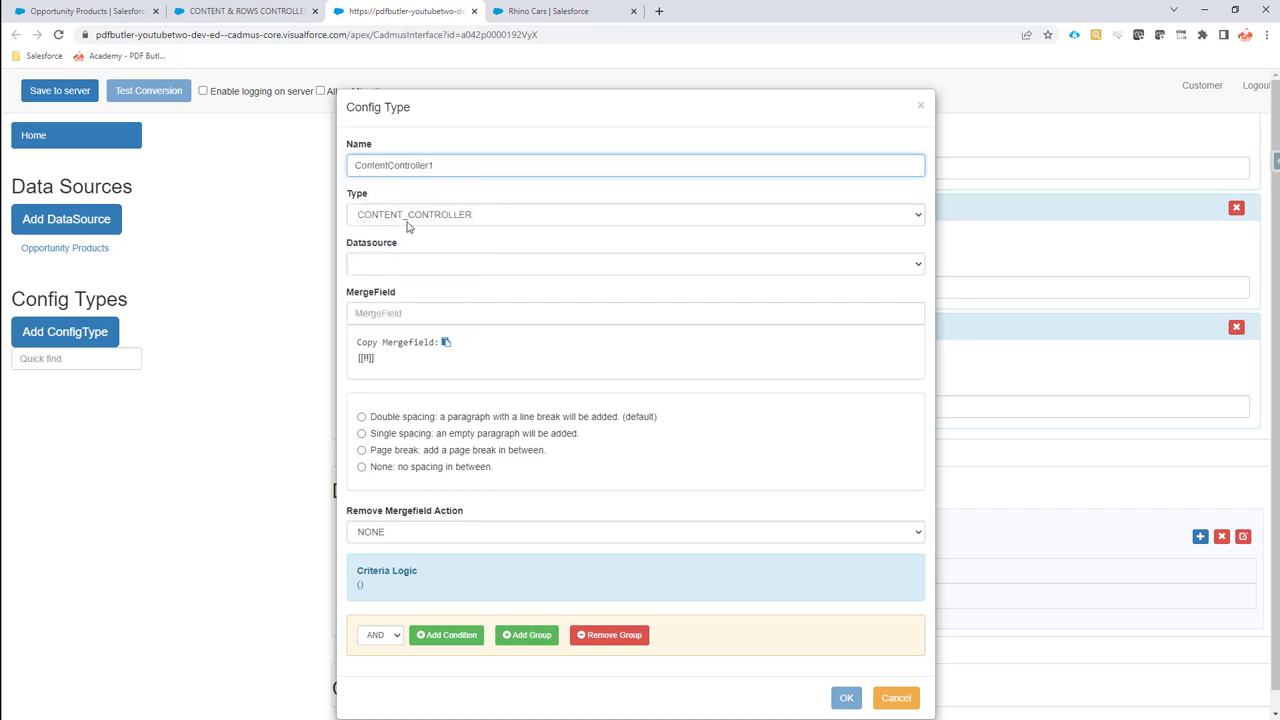
click(406, 268)
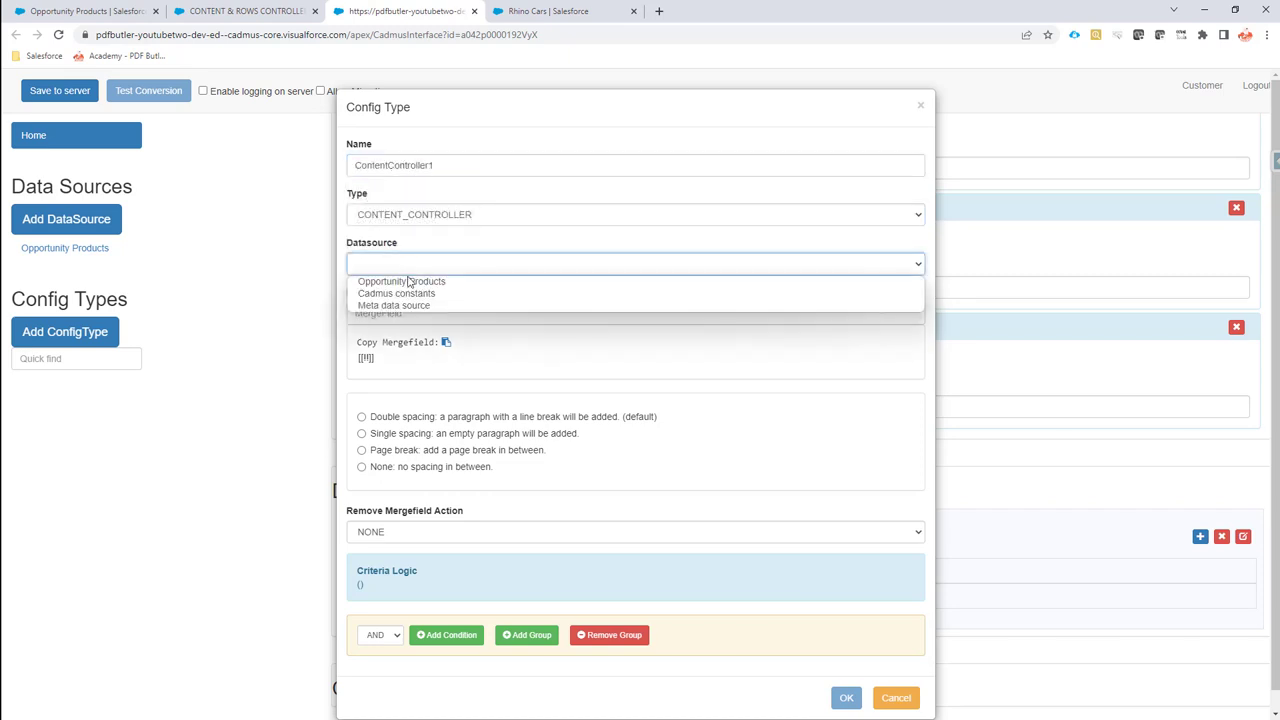
click(408, 281)
click(410, 313)
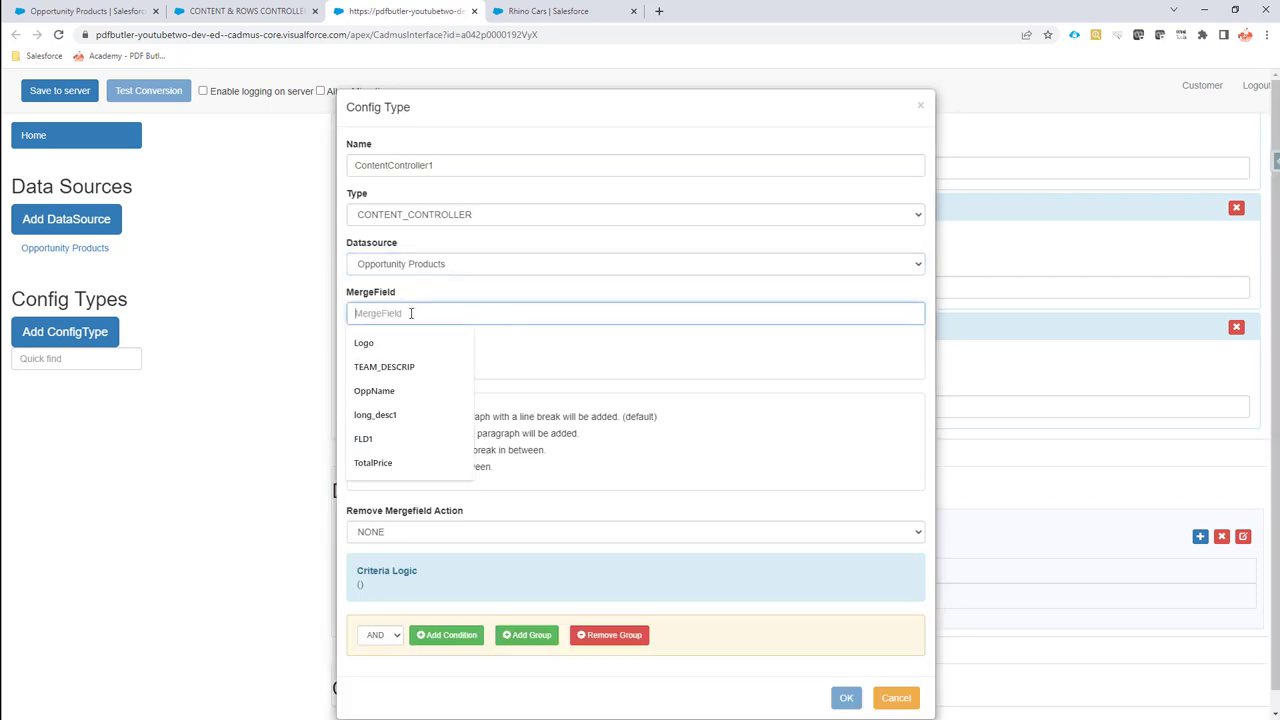
key(ctrl+v)
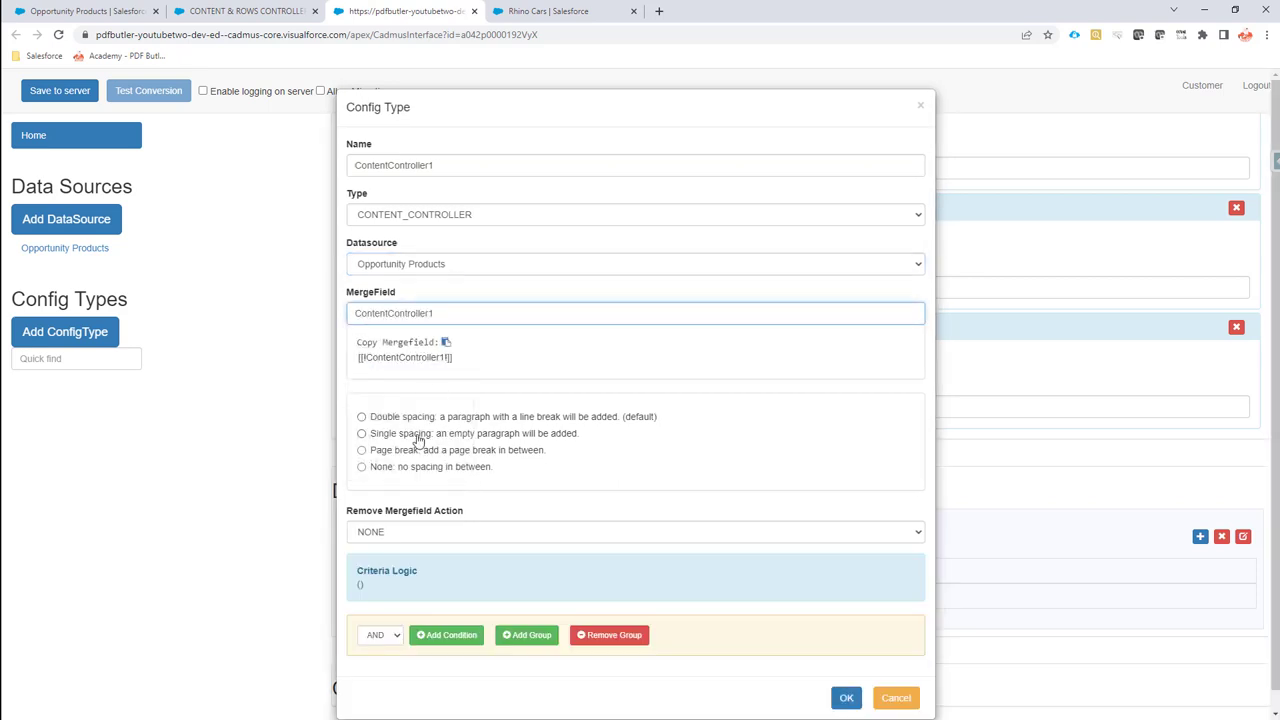
- Use page-break spacing and CONTAINING PARAGRAPH removal, then confirm the config type
click(388, 452)
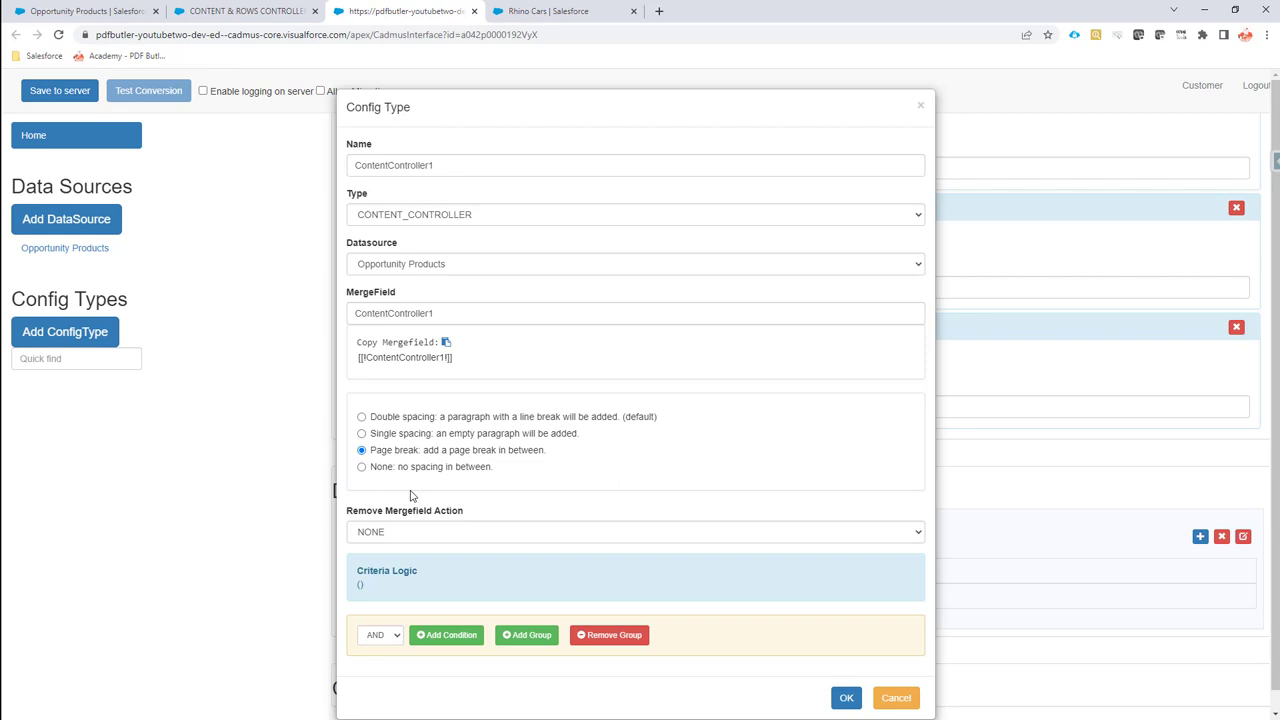
click(445, 538)
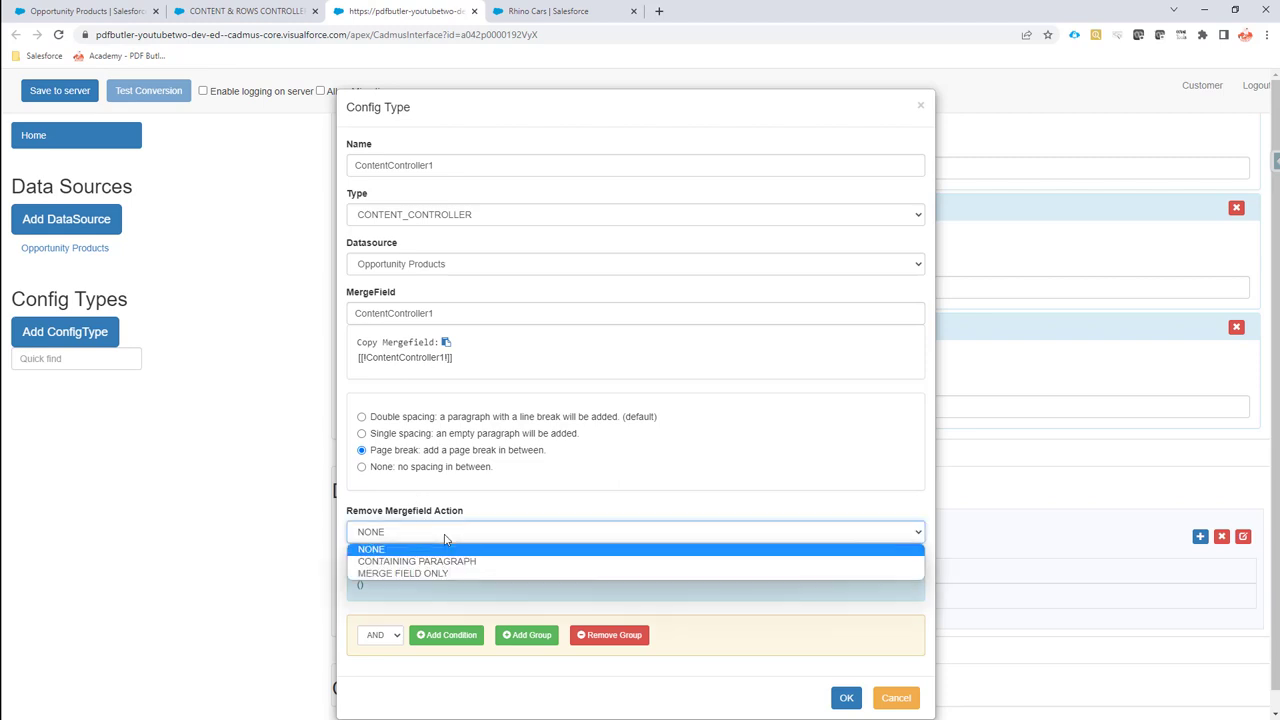
click(445, 540)
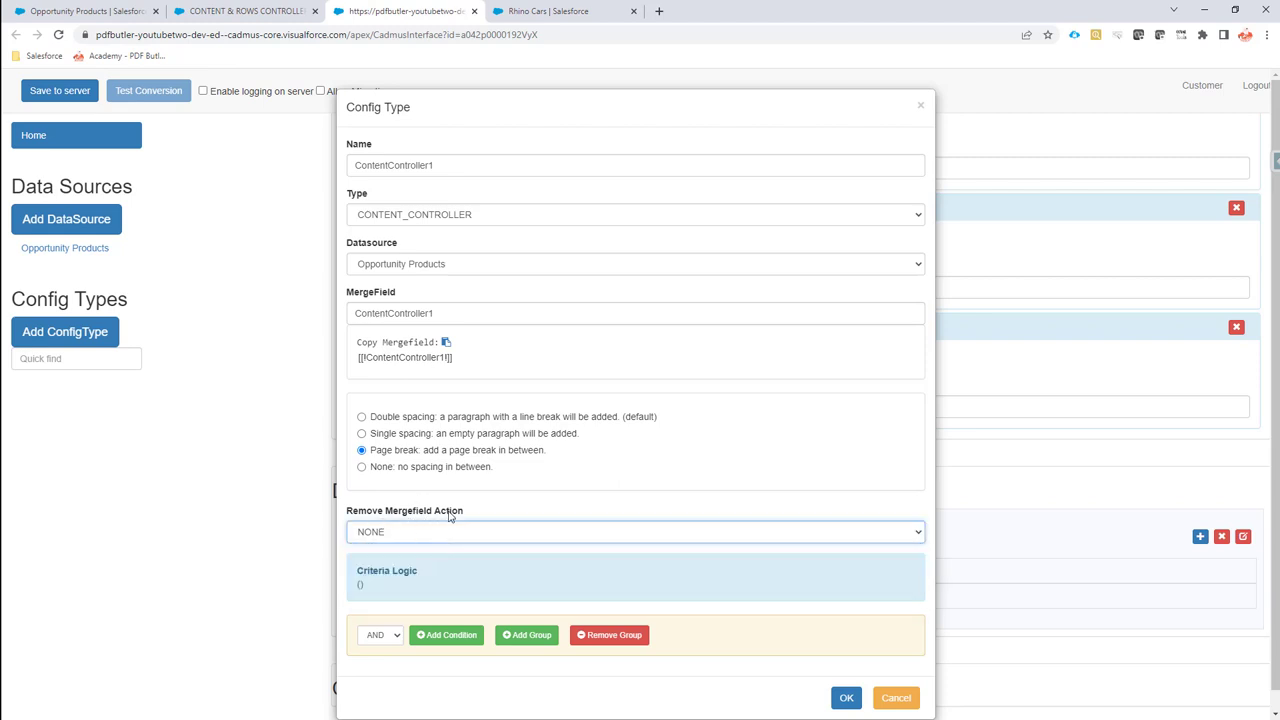
click(454, 536)
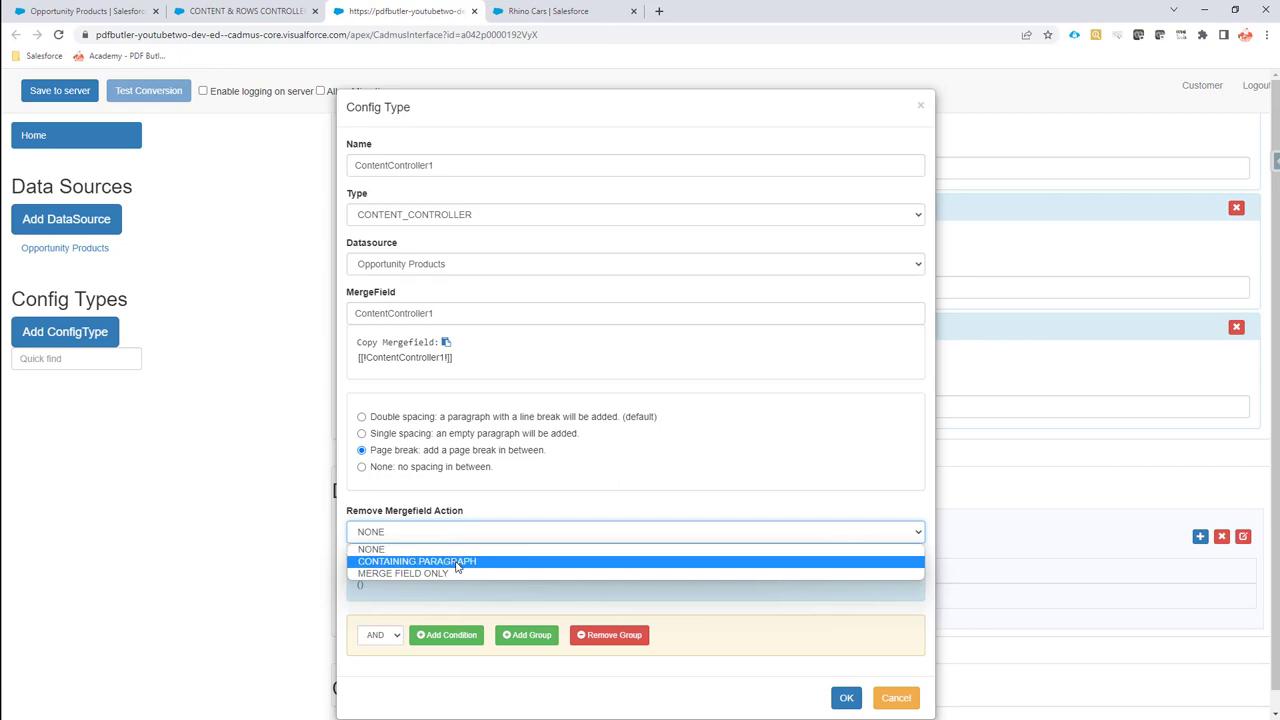
click(457, 564)
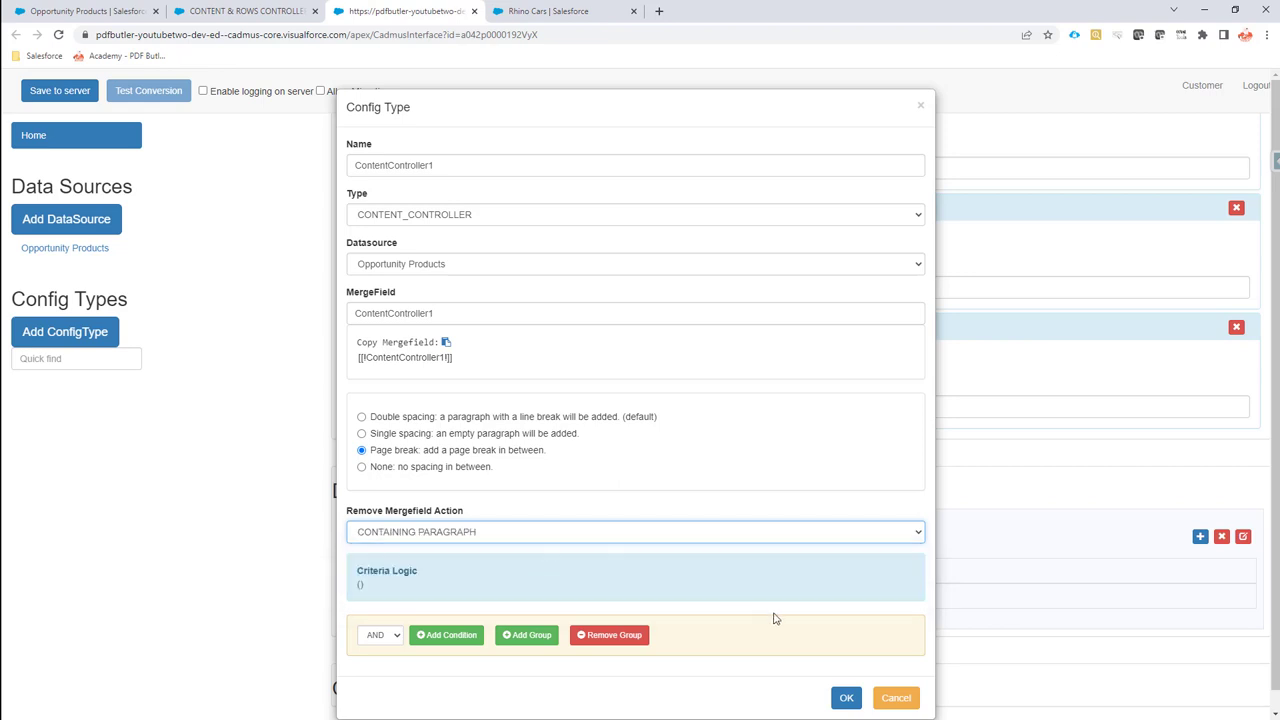
click(846, 697)
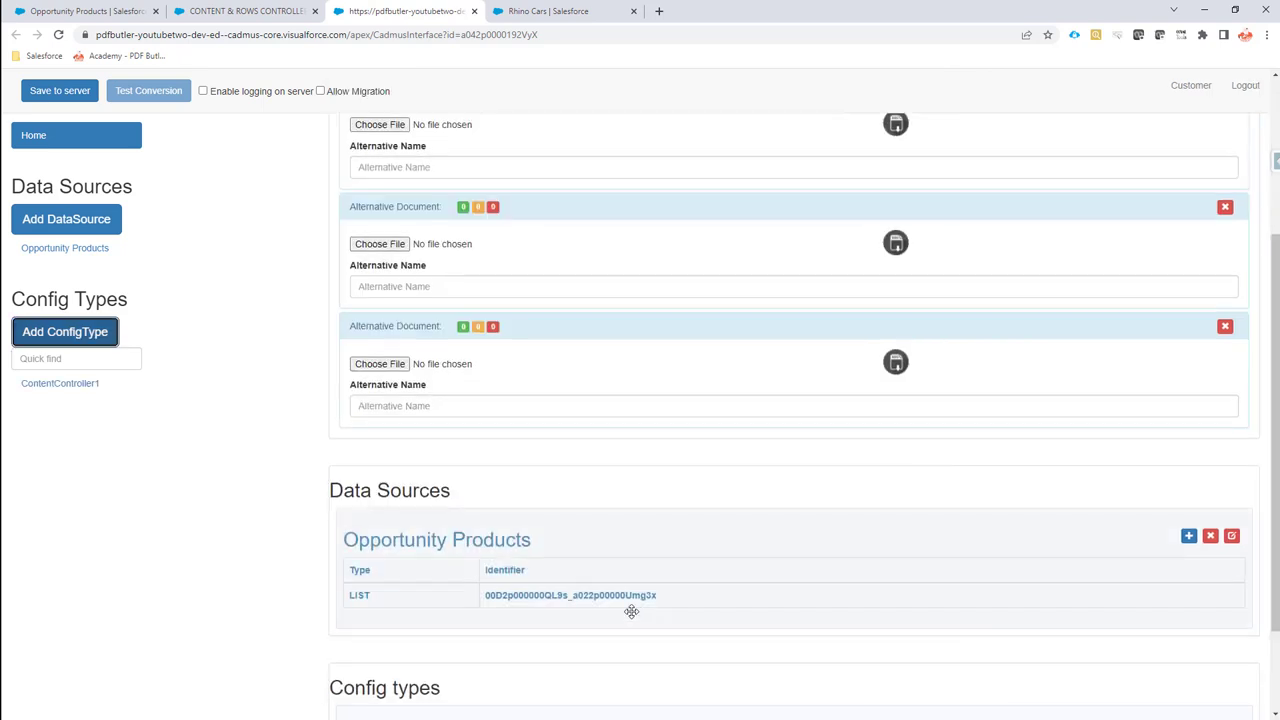
scroll(631, 611, down, 1)
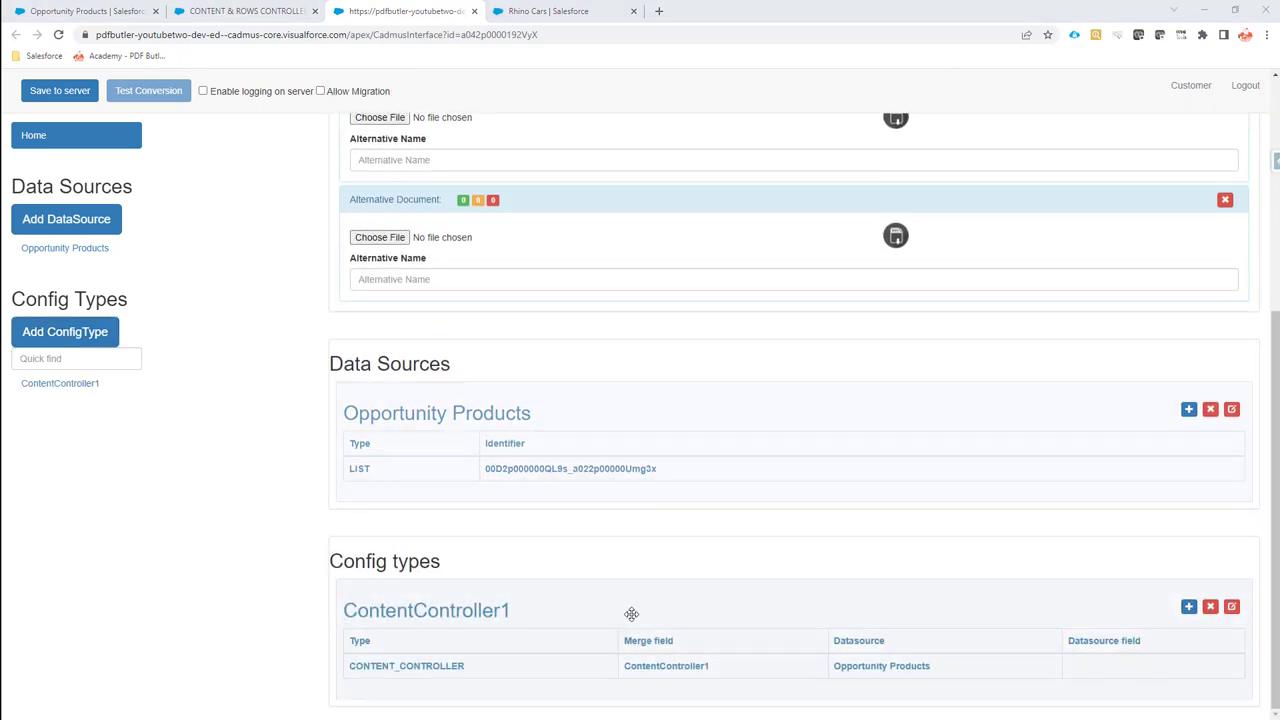
- Select the ProductName merge field and the Value 1/Value 2 row in the Word template
key(alt+Tab)
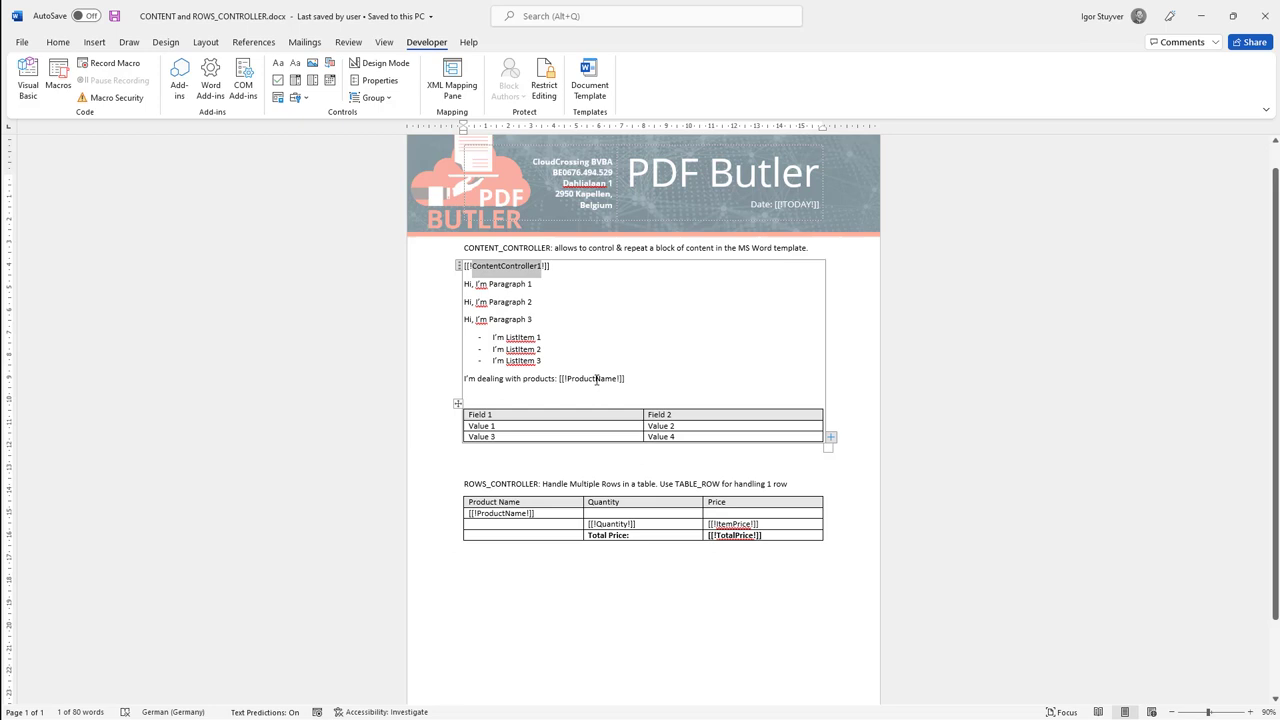
double_click(594, 379)
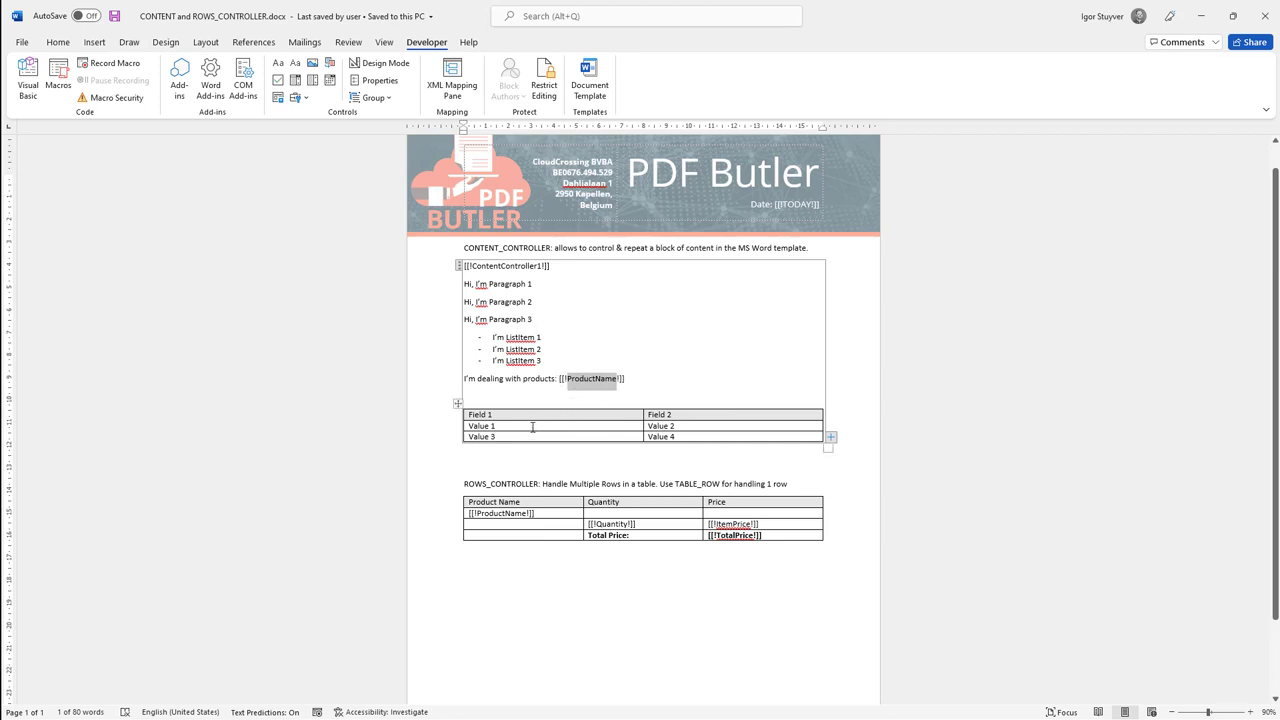
drag(533, 426, 644, 423)
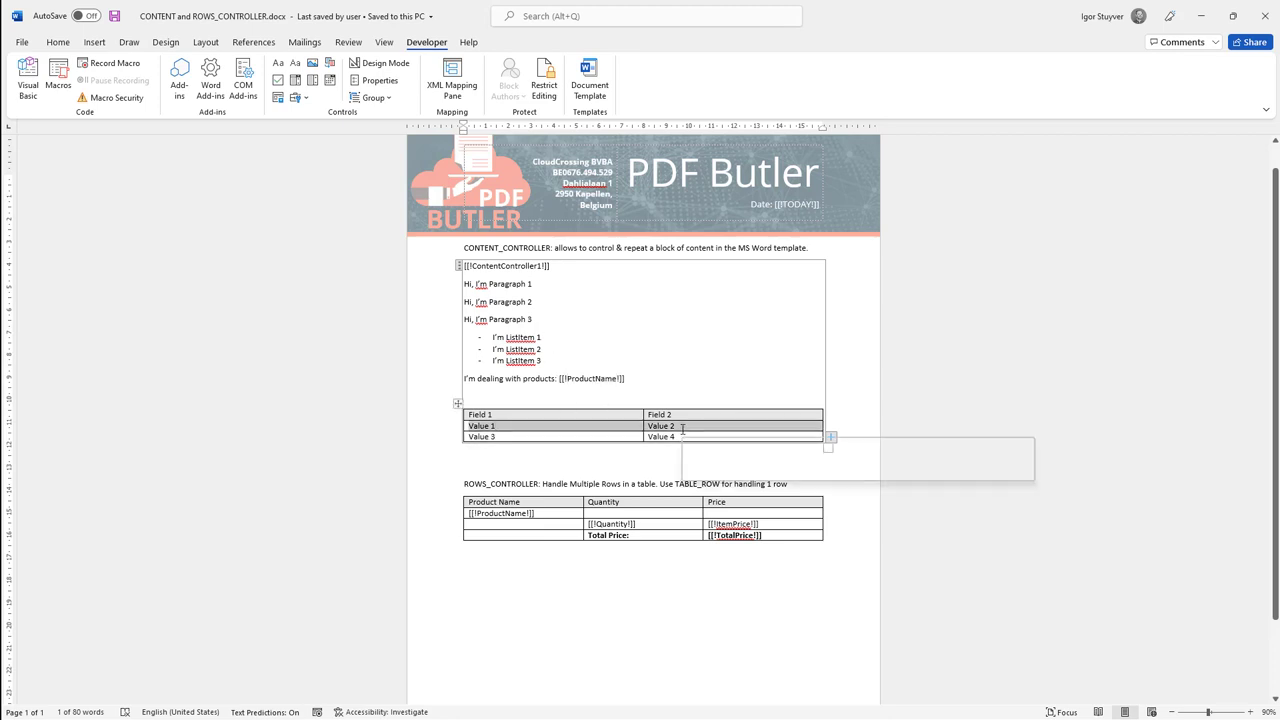
- Add a ProductName SINGLE config type under ContentController1 mapped to Product2.Name, and save to server
key(alt+Tab)
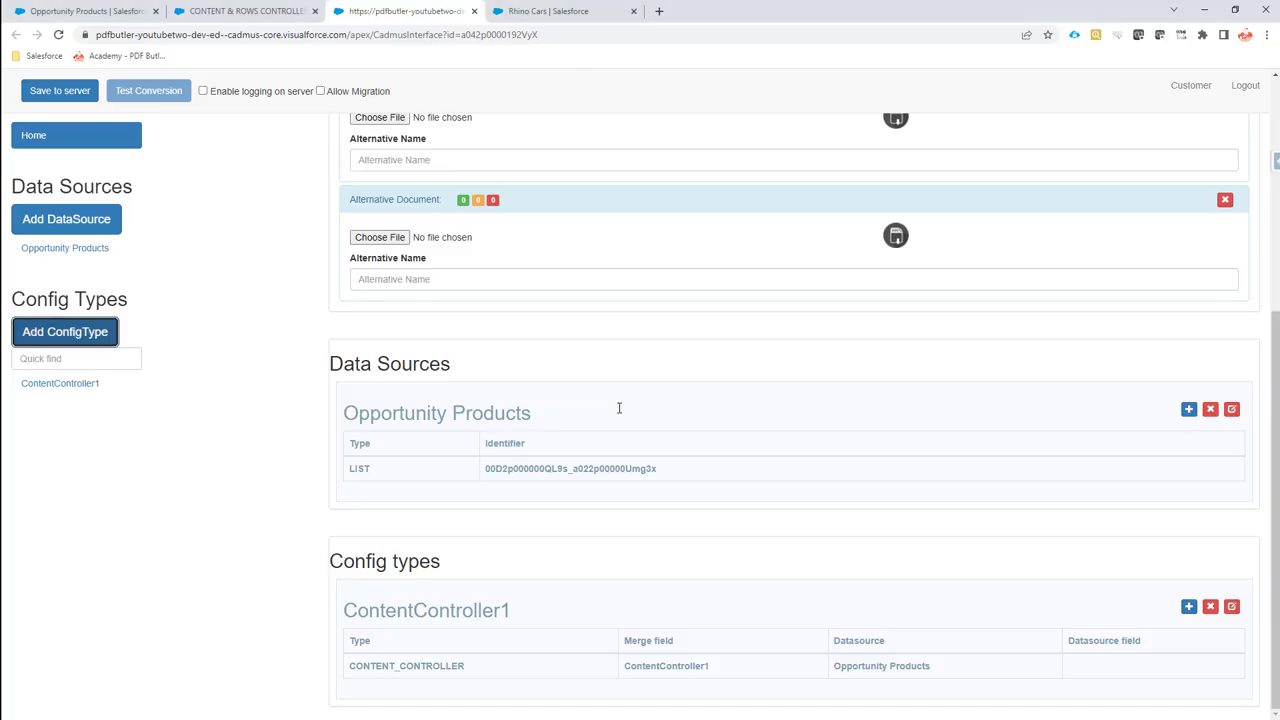
click(1189, 608)
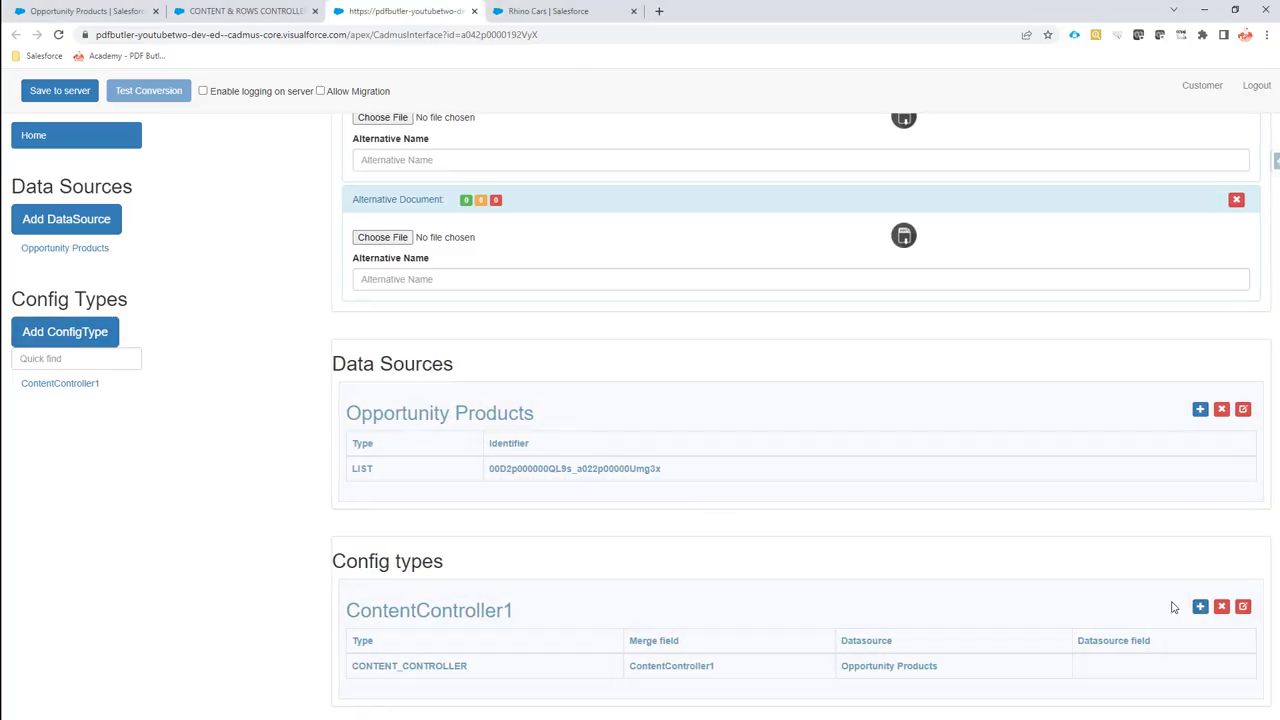
click(440, 167)
text(ProductName)
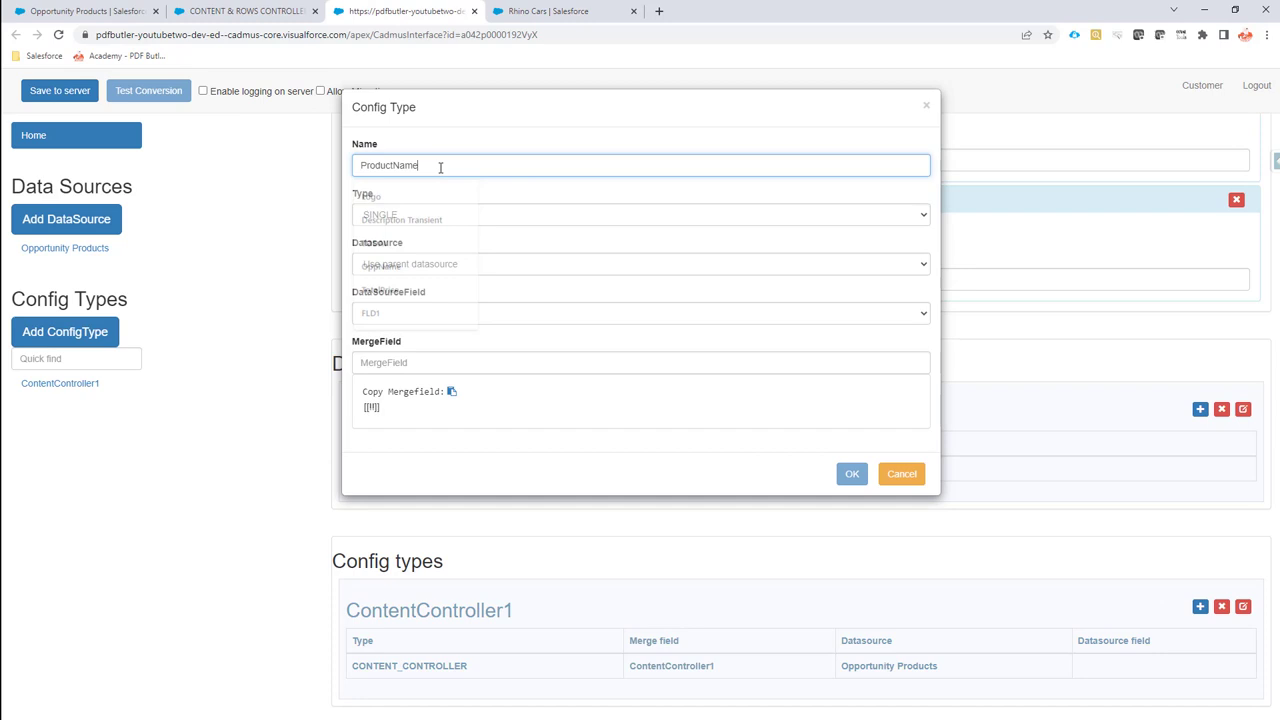
click(440, 312)
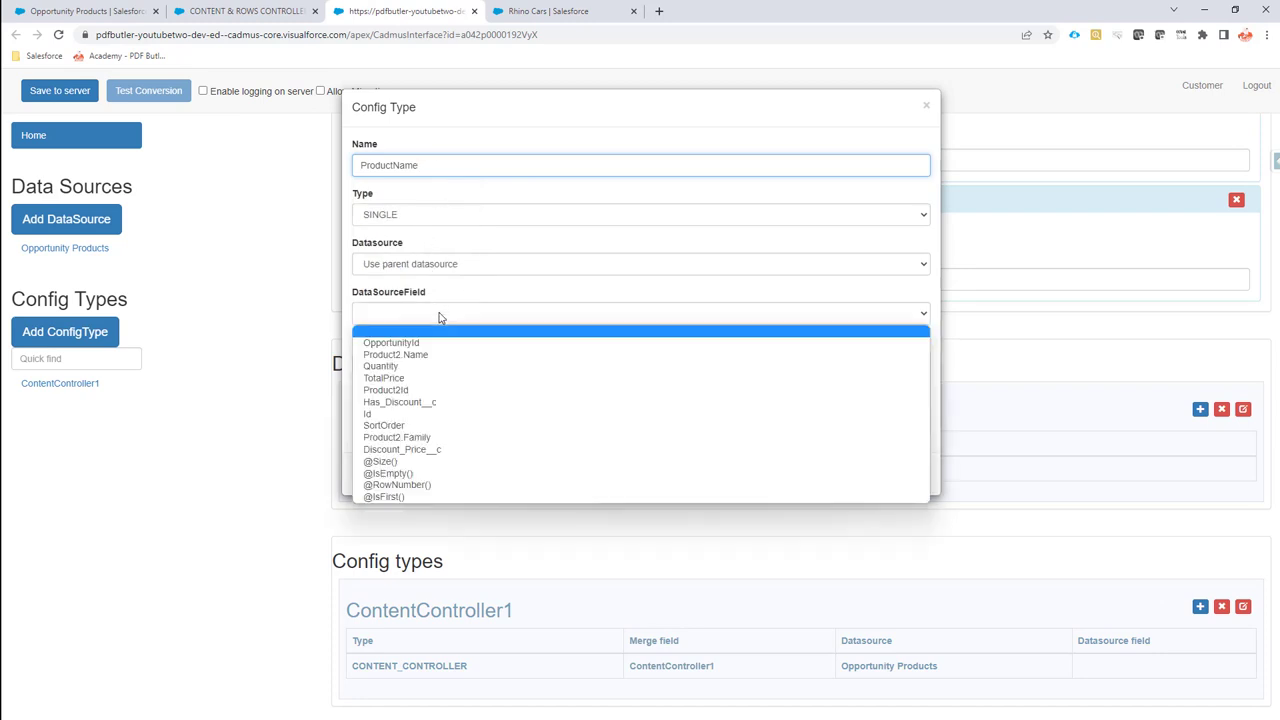
click(444, 356)
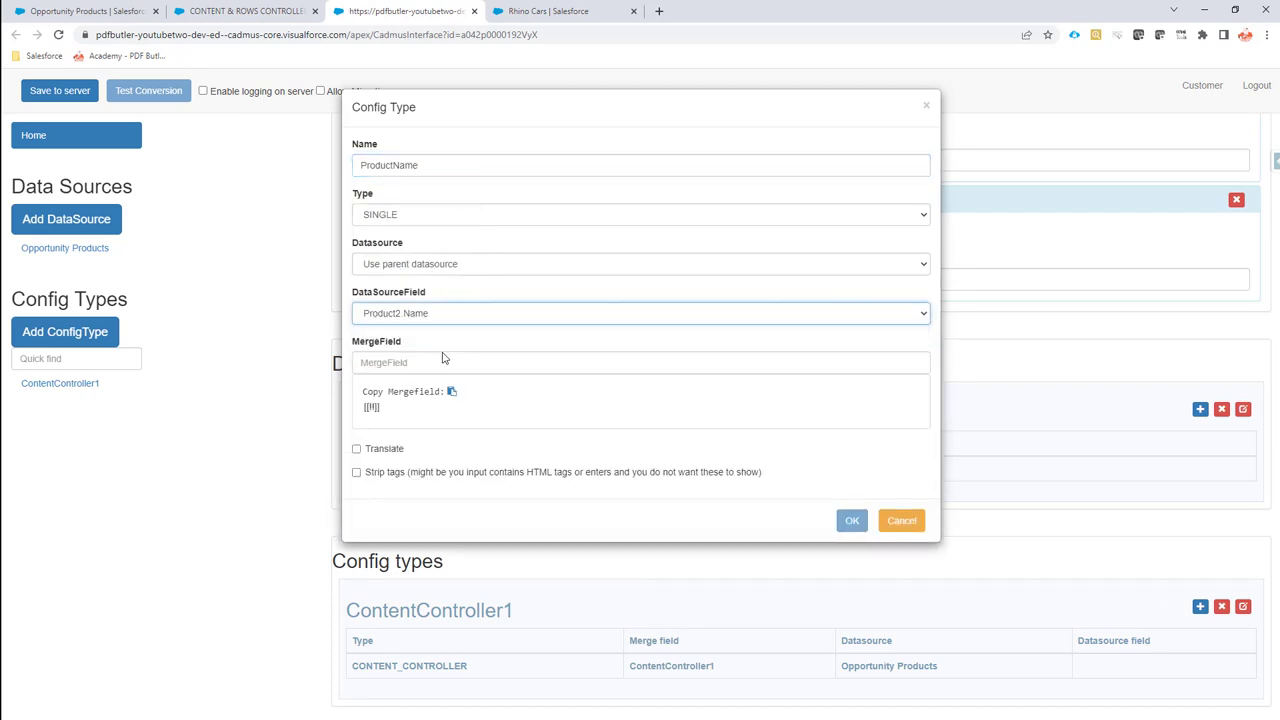
click(443, 360)
text(ProductName)
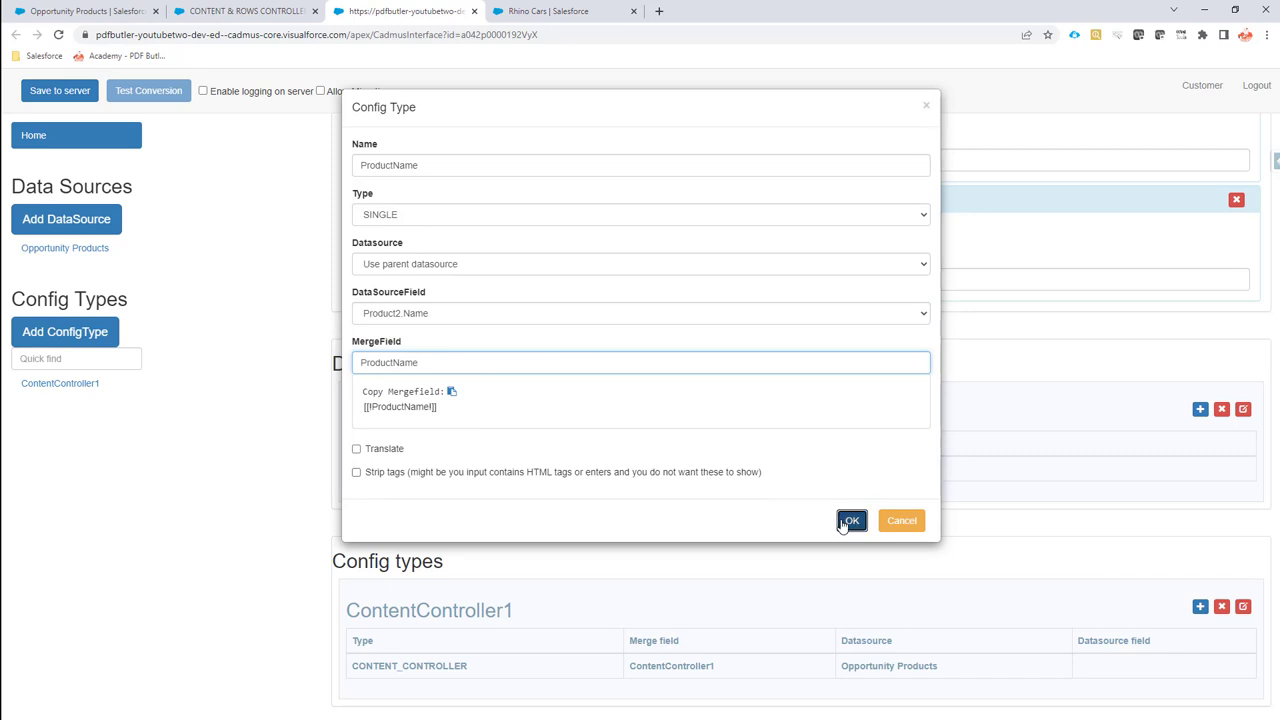
click(849, 520)
click(56, 93)
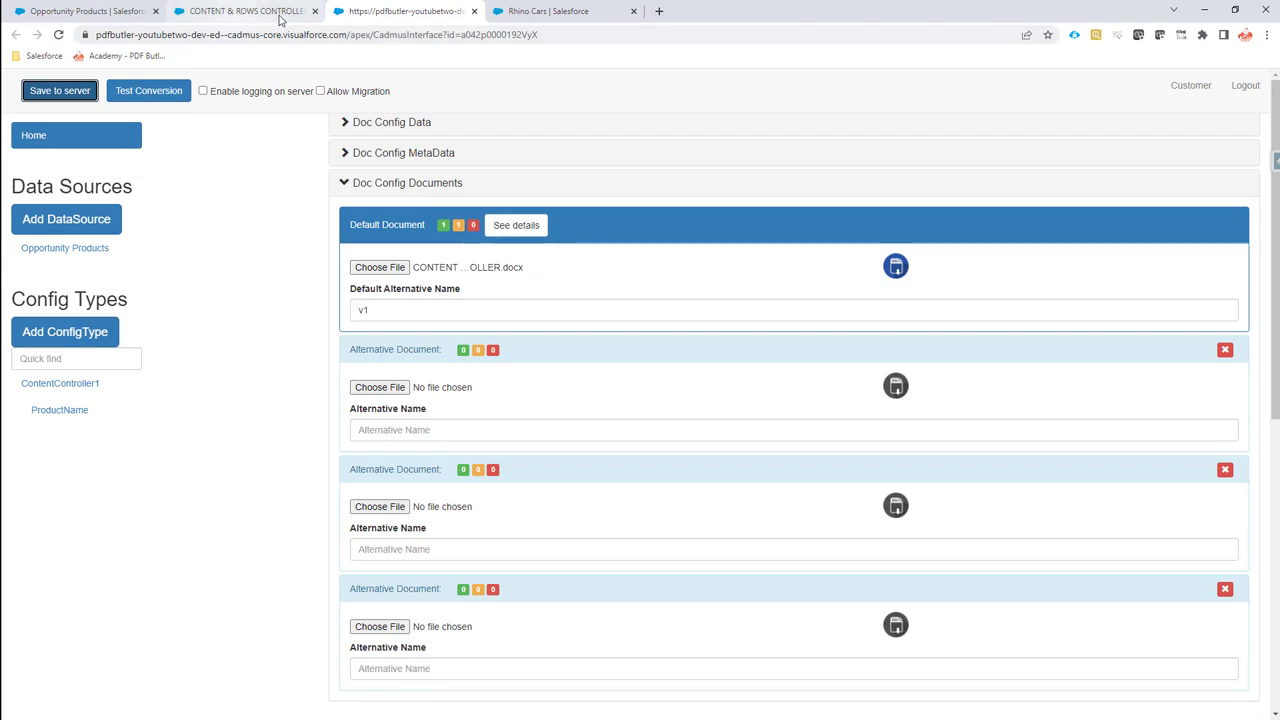
click(552, 14)
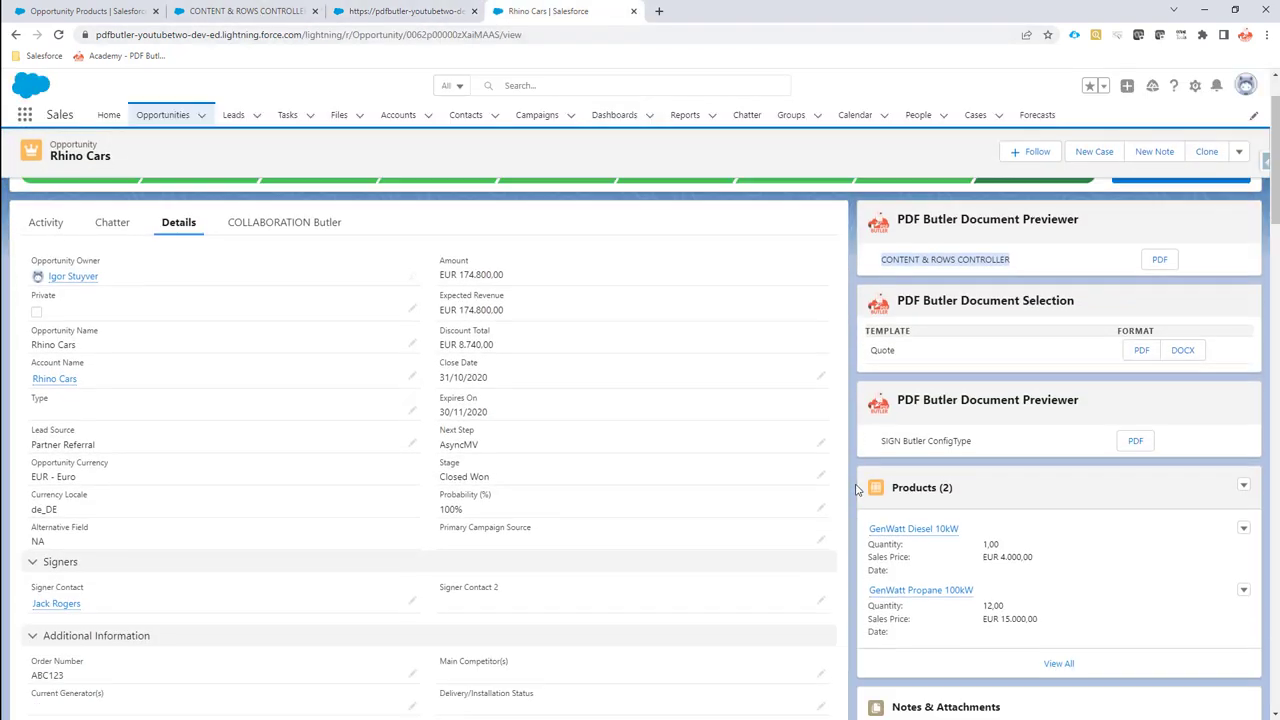
- Generate the CONTENT & ROWS CONTROLLER PDF preview for Rhino Cars from the Document Previewer
scroll(855, 490, down, 1)
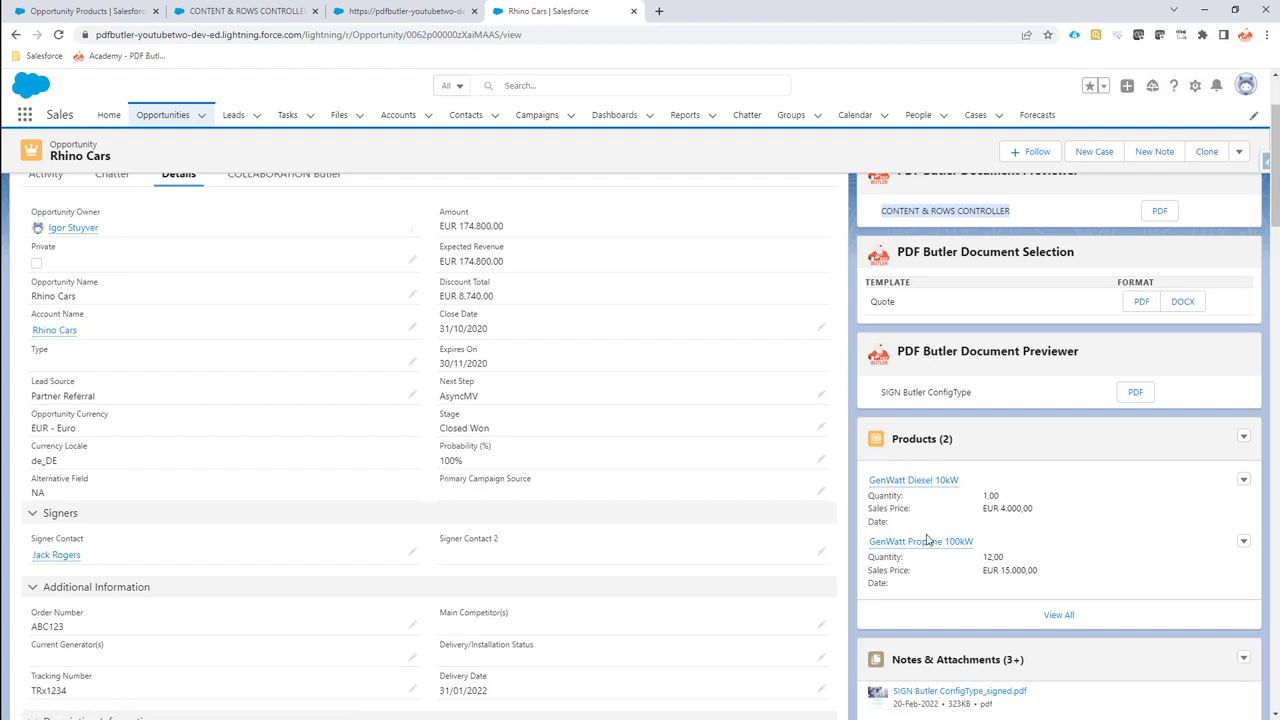
scroll(932, 396, up, 1)
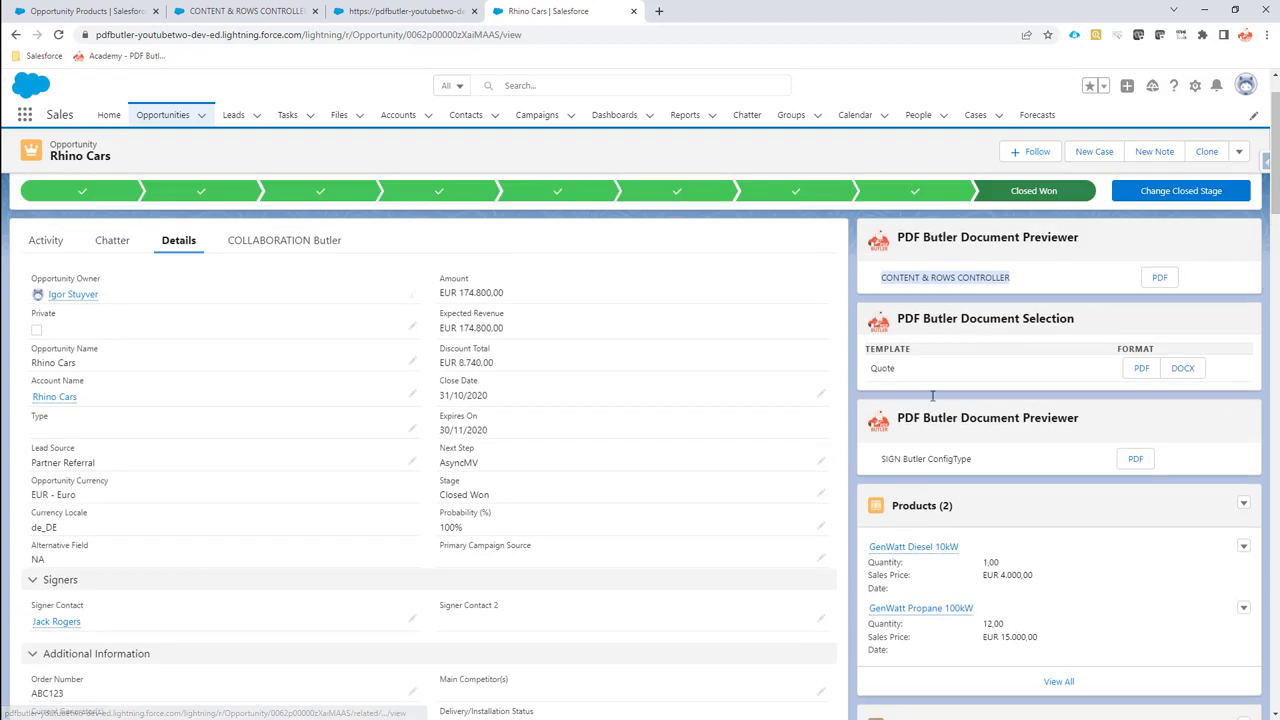
click(1160, 280)
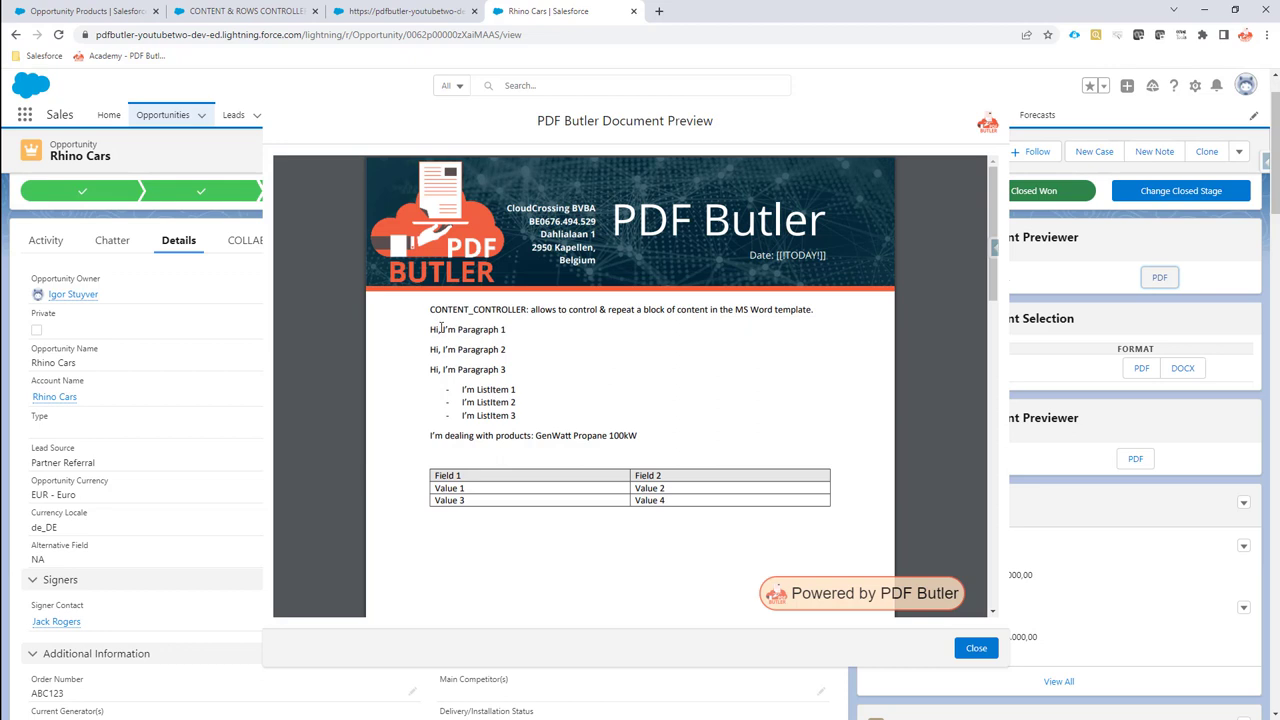
- Highlight the GenWatt Propane 100kW block, then the repeated GenWatt Diesel 10kW section on page two
drag(432, 330, 506, 351)
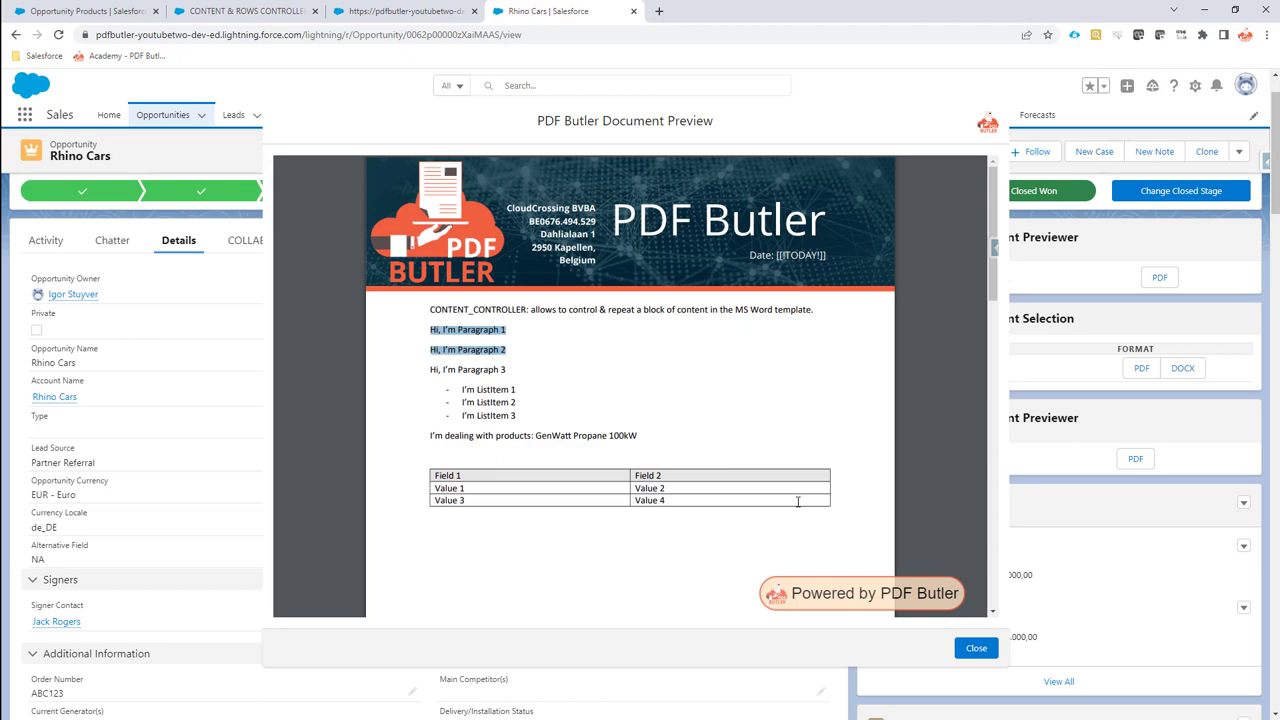
drag(637, 435, 537, 433)
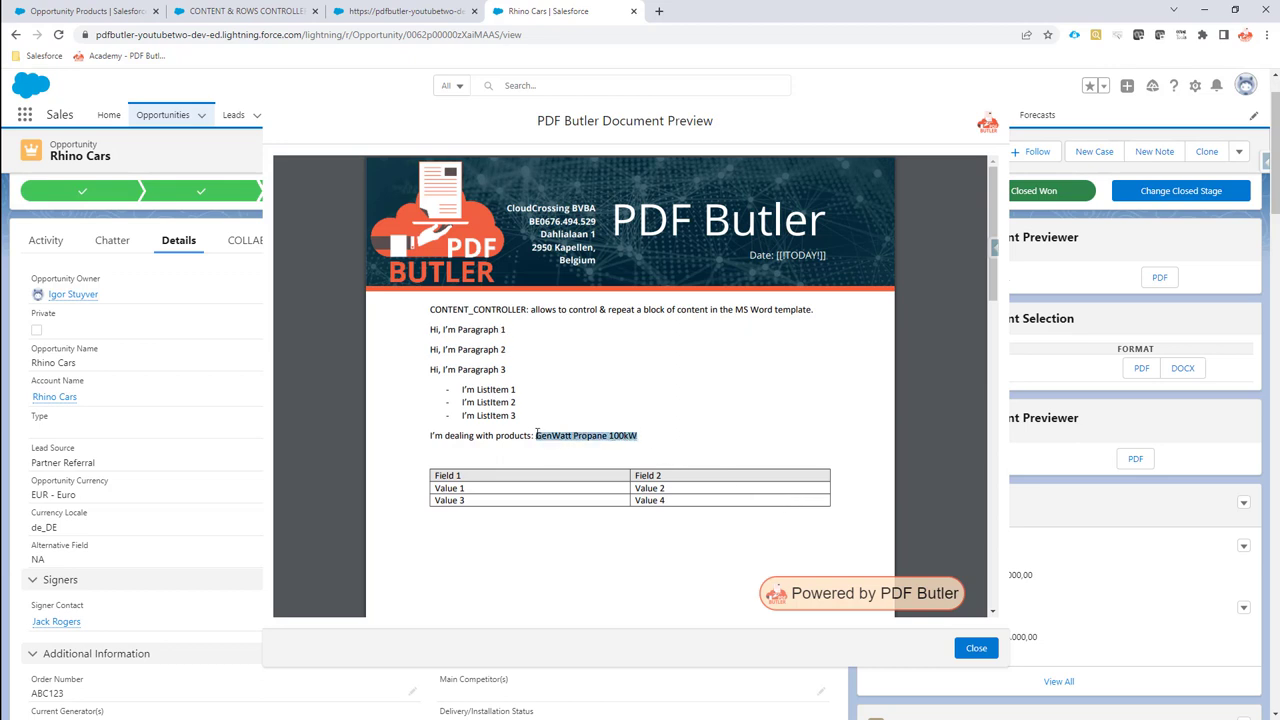
scroll(537, 433, down, 5)
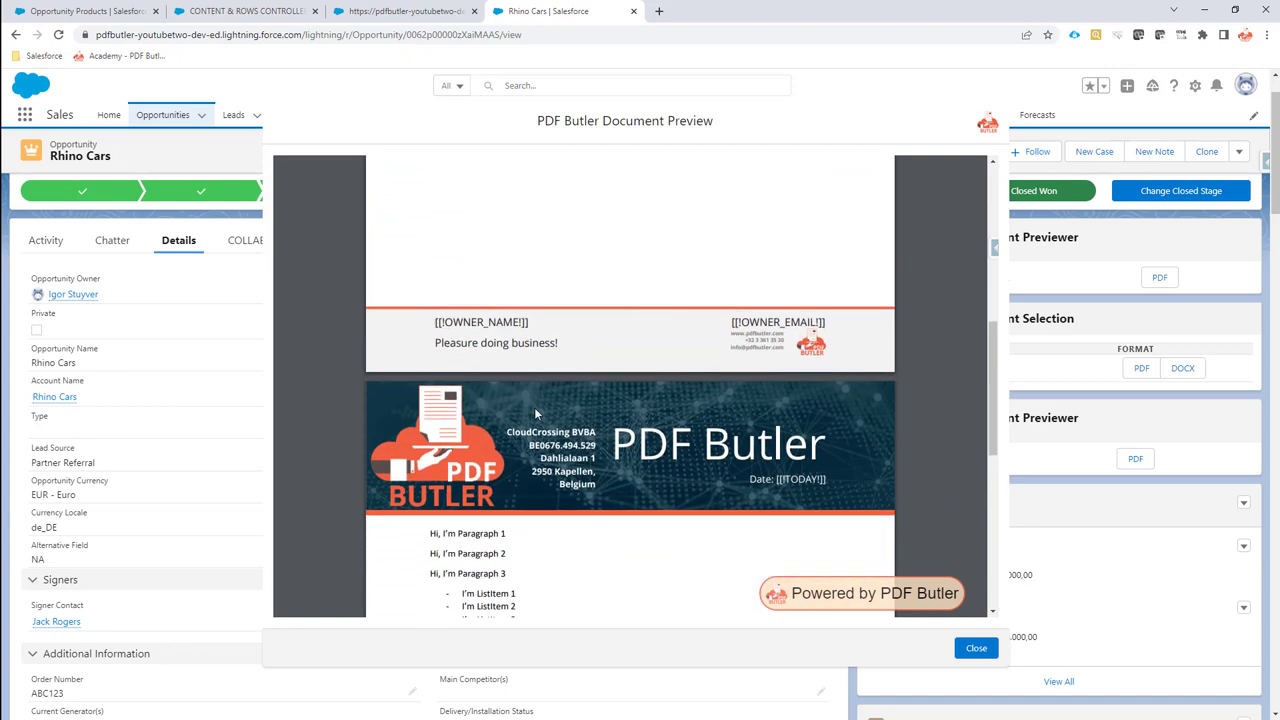
scroll(535, 413, down, 3)
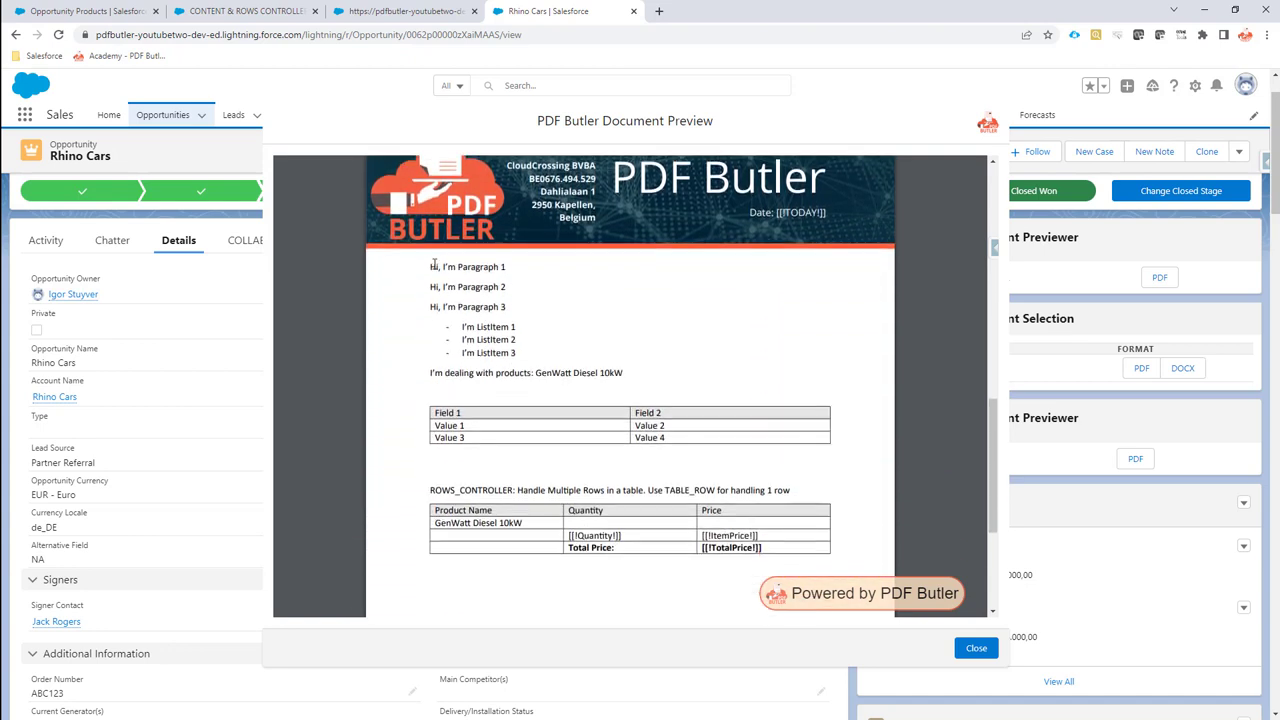
drag(434, 263, 621, 373)
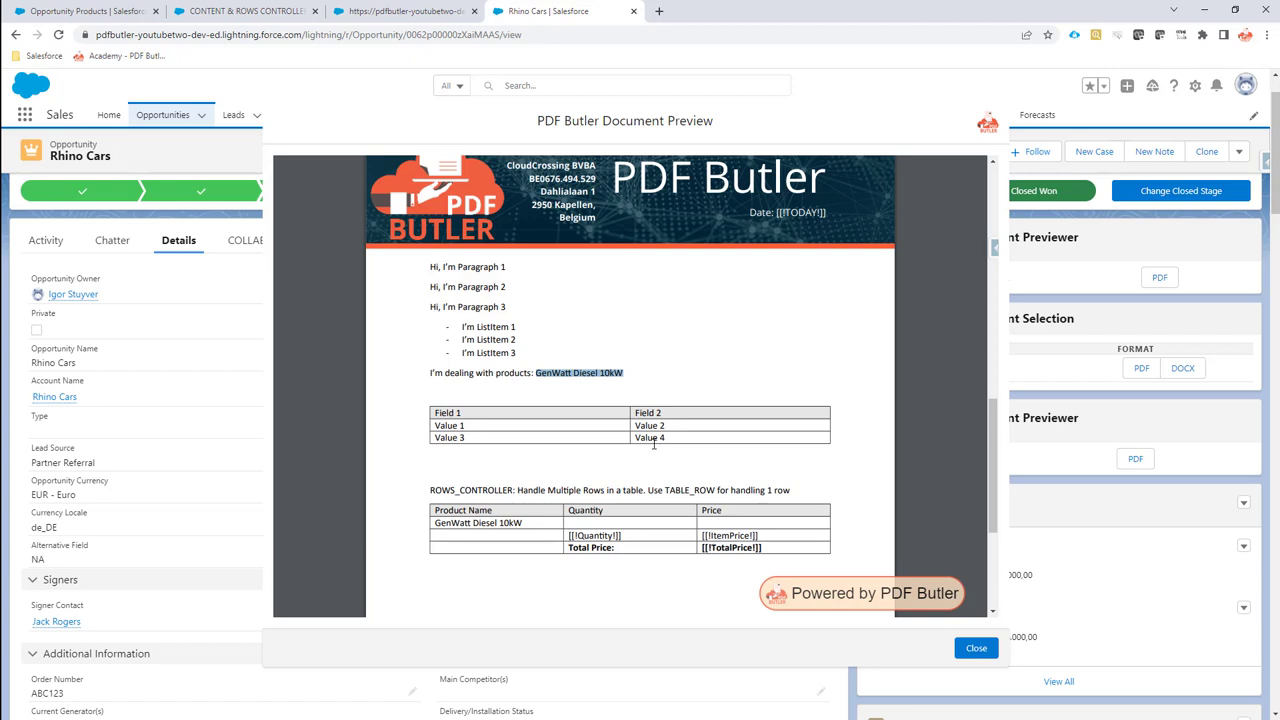
scroll(601, 426, up, 2)
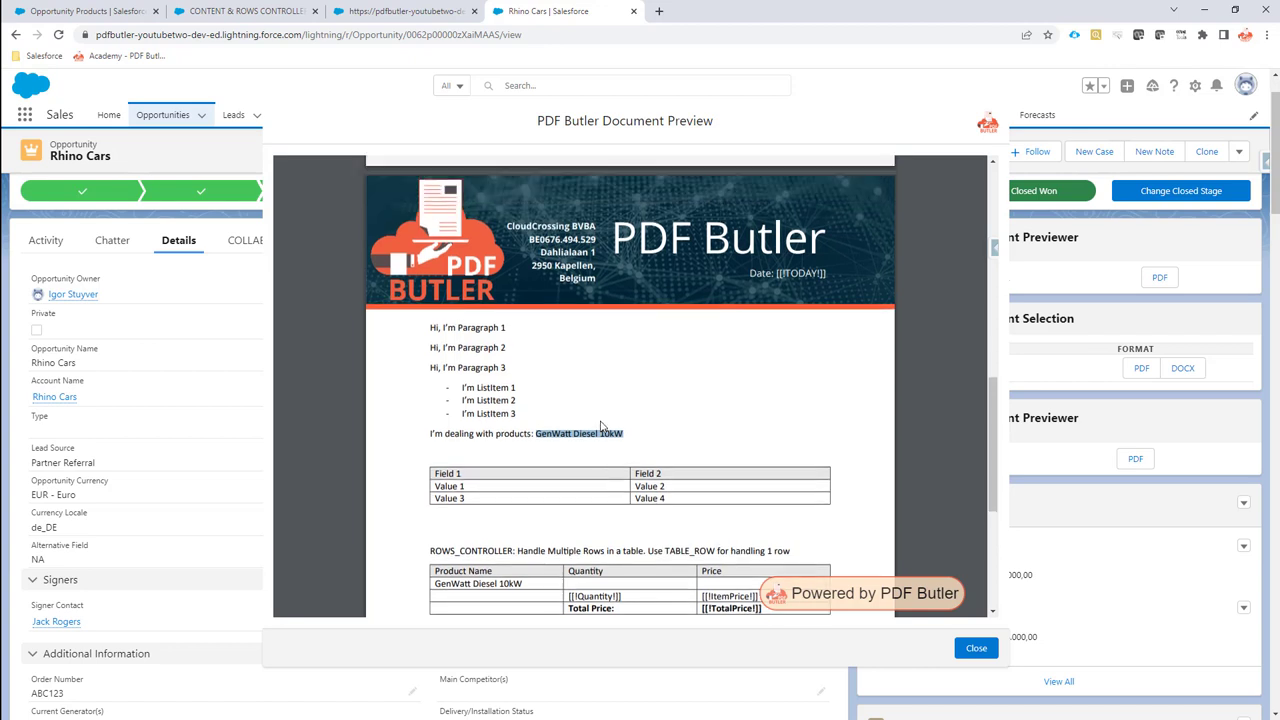